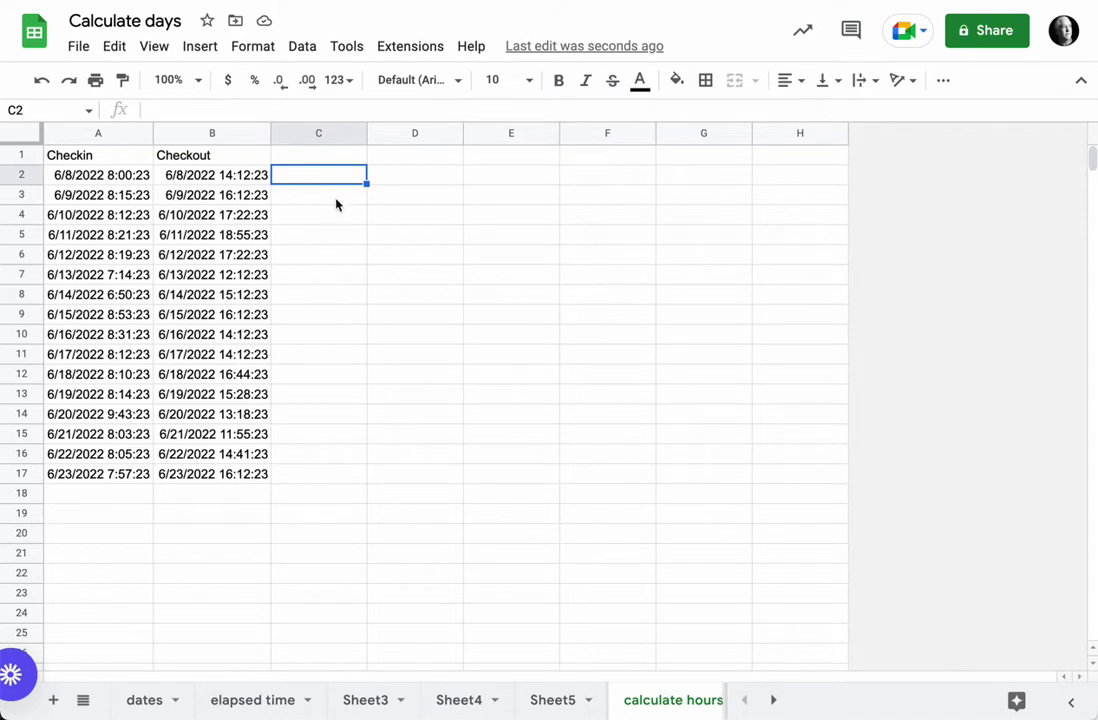
Enter the formula =B2-A2 in C2 to subtract the first check-in time from its checkout time
click(230, 183)
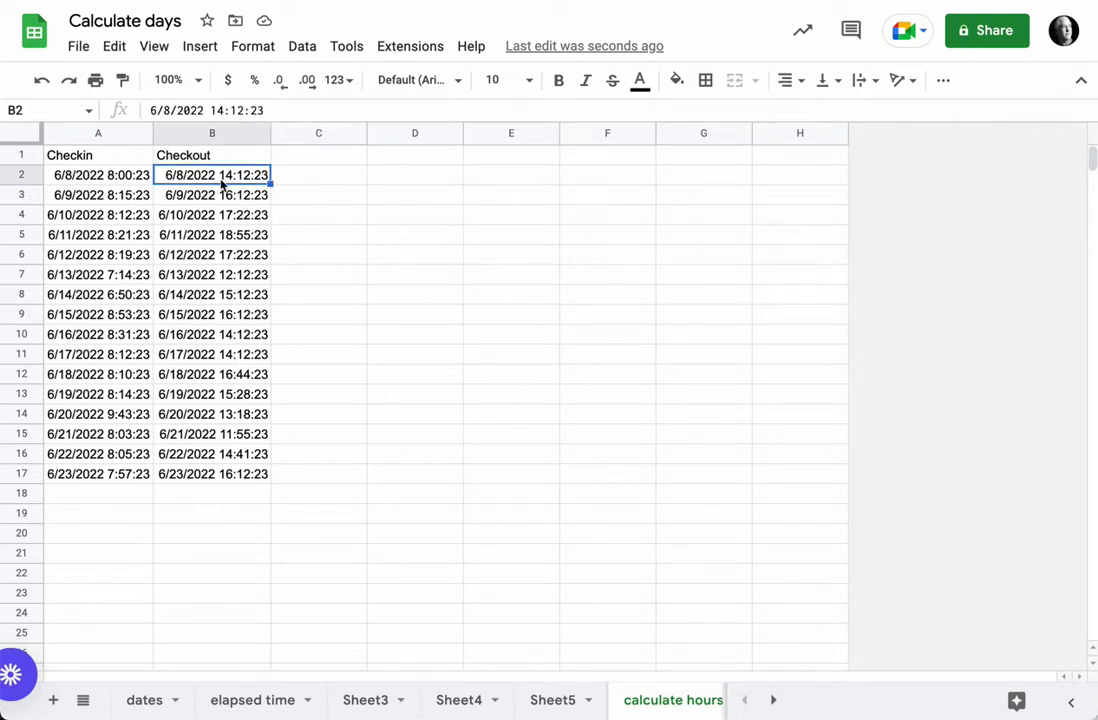
click(95, 180)
click(200, 182)
click(312, 184)
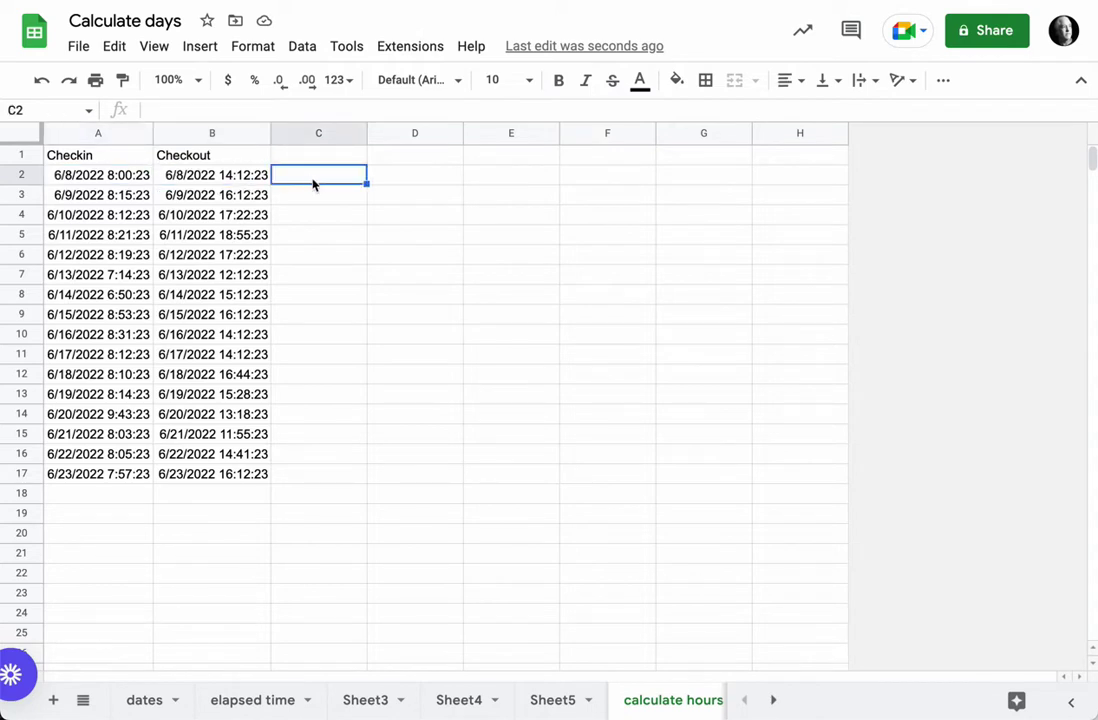
text(=)
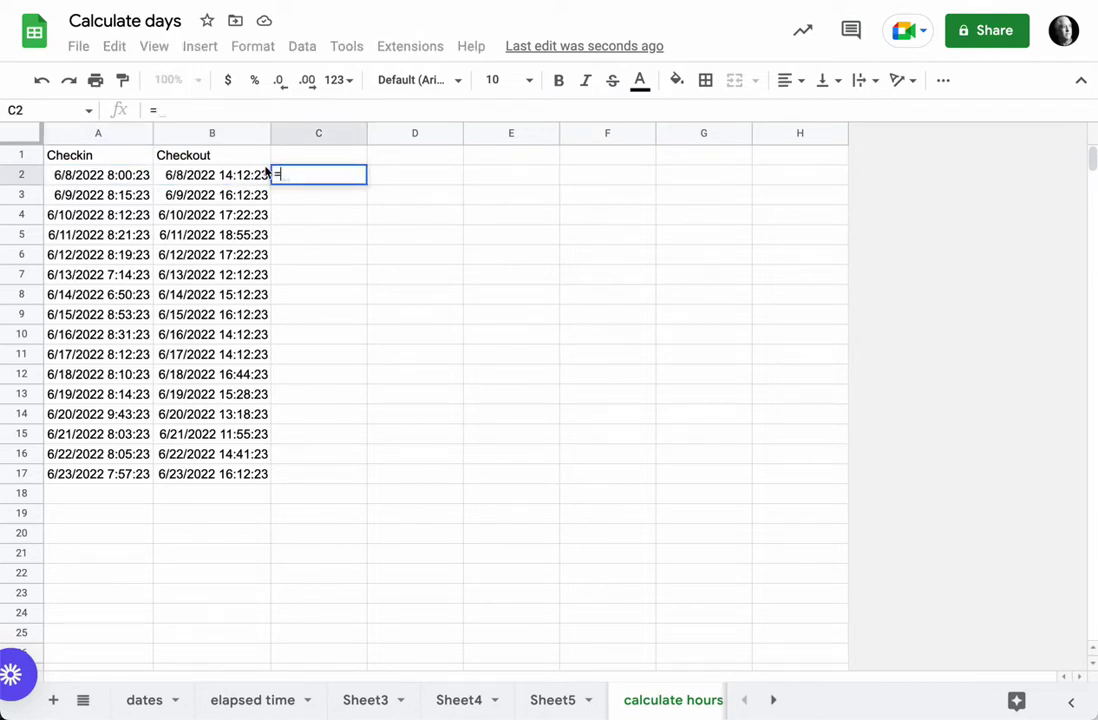
click(224, 177)
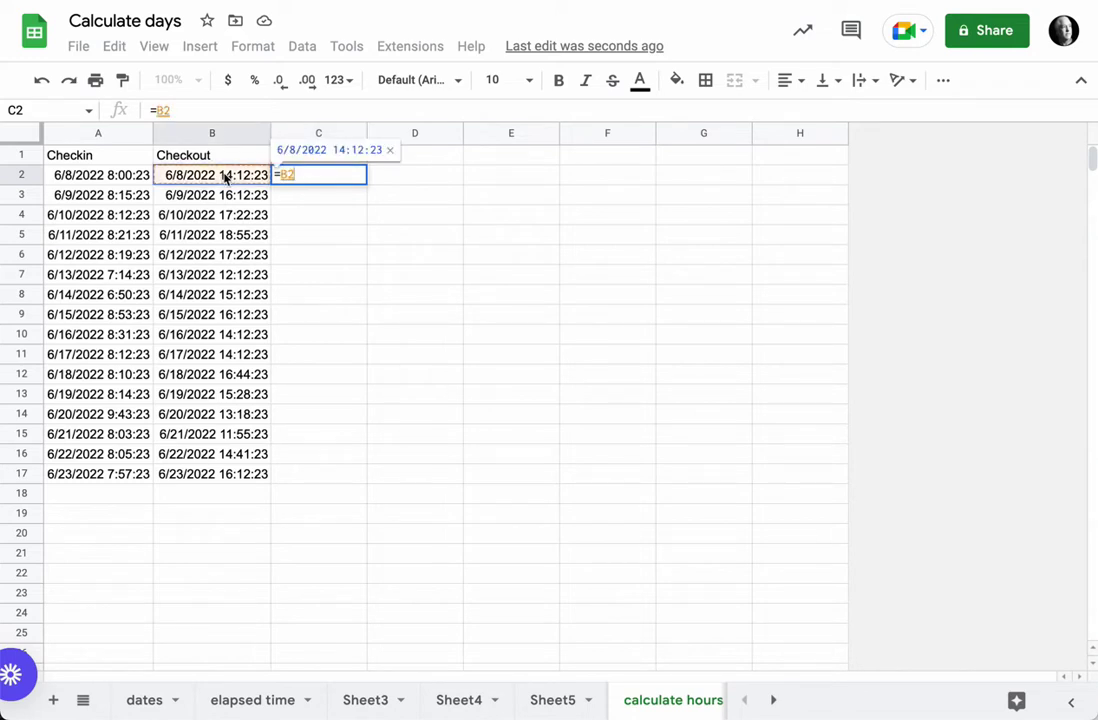
text(-)
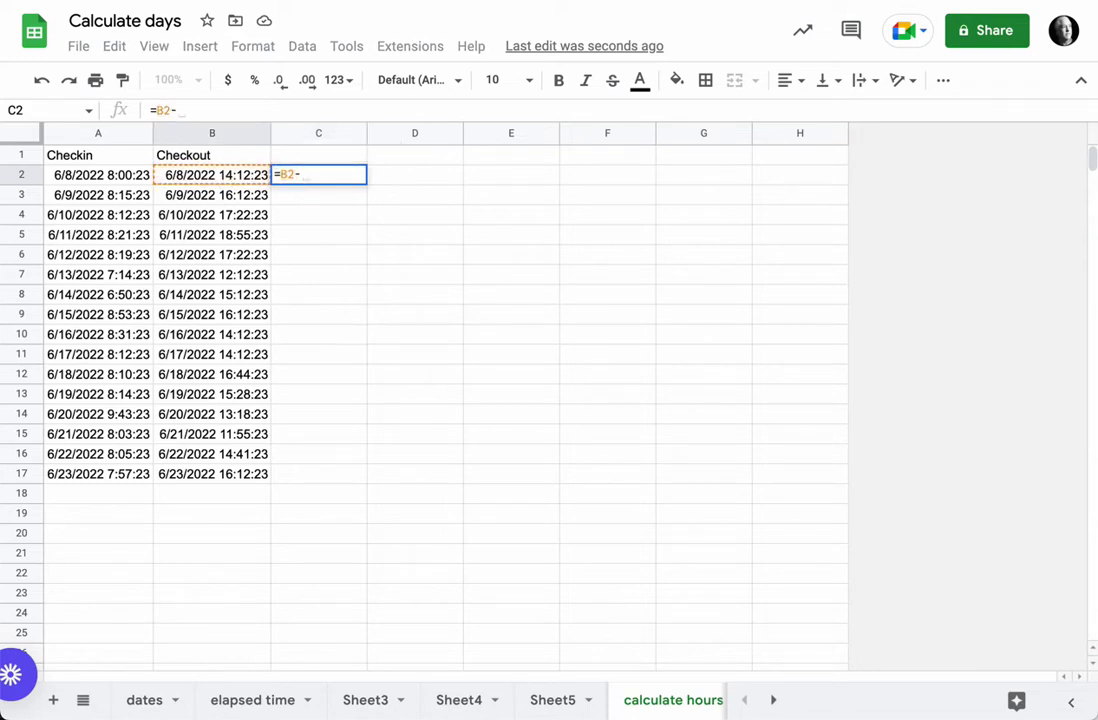
click(143, 178)
key(Return)
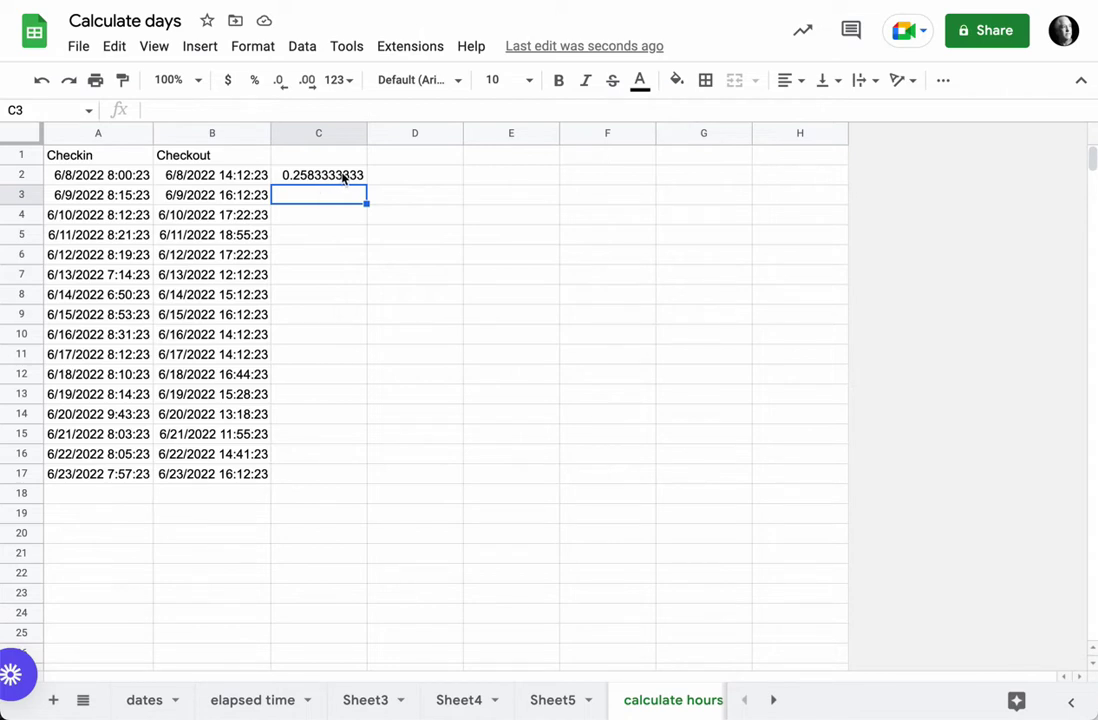
Convert the time difference to decimal hours in D2 with the formula =C2*24
click(401, 178)
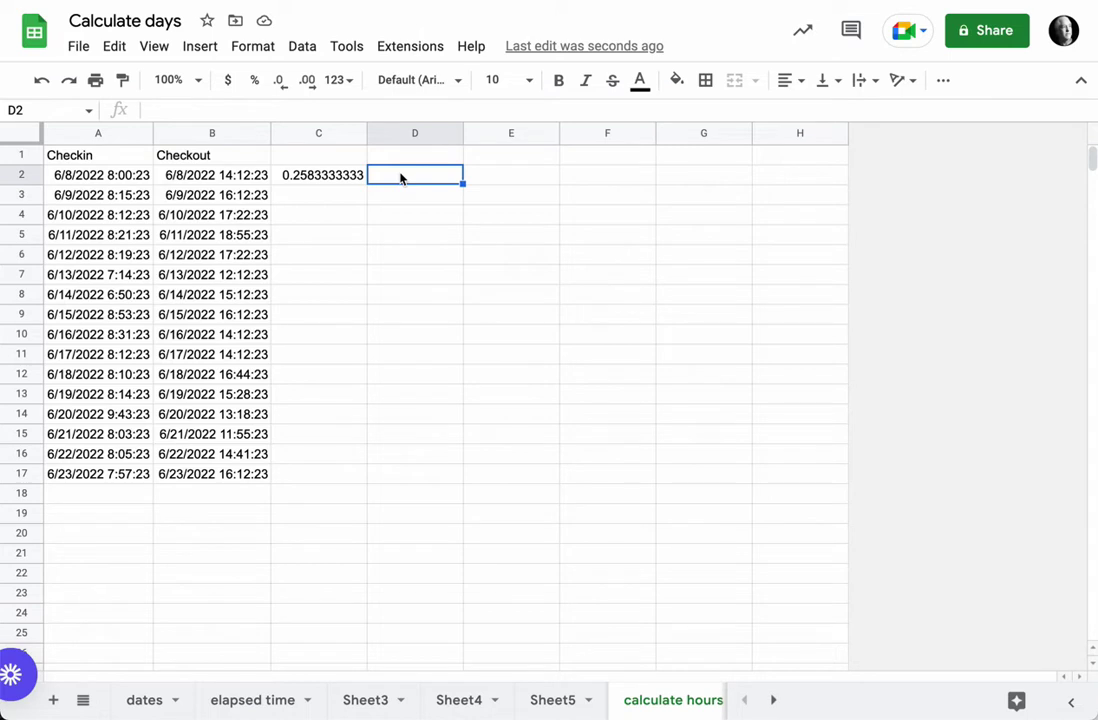
text(=)
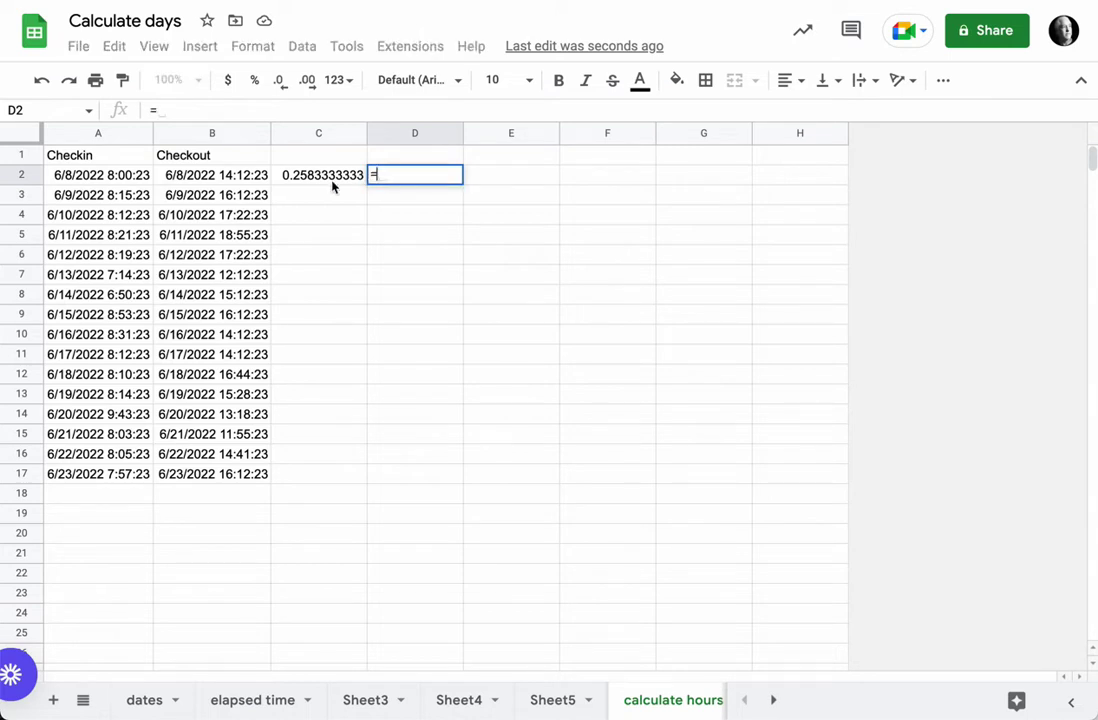
click(332, 186)
text(*)
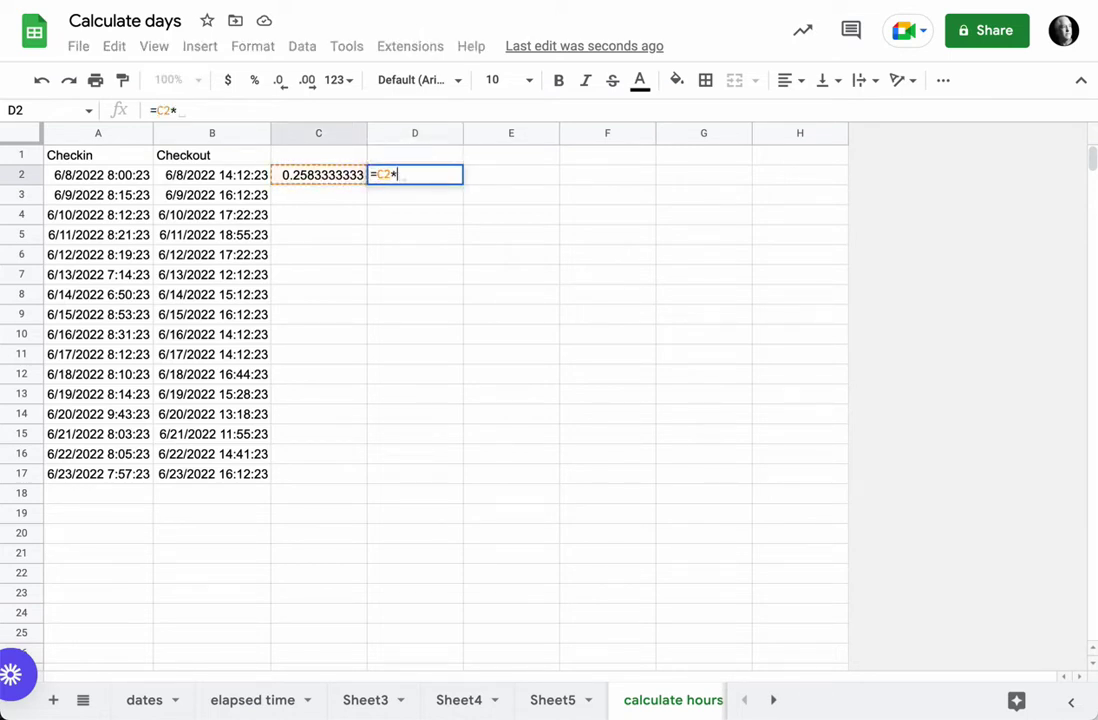
text(24)
key(Return)
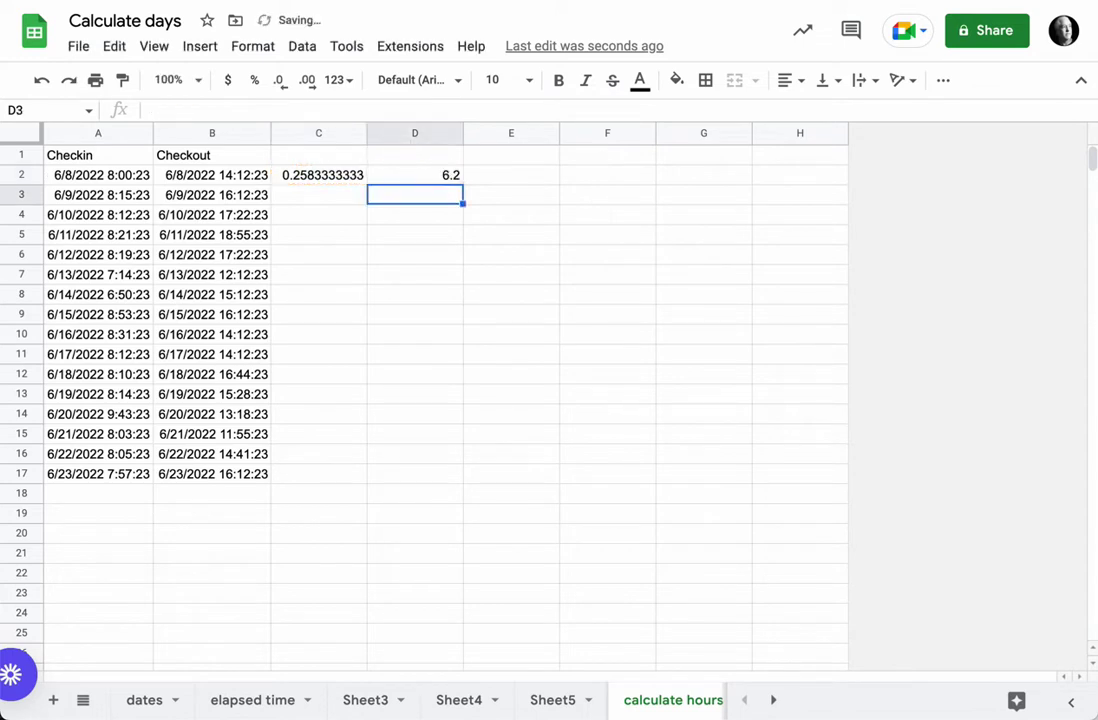
click(436, 177)
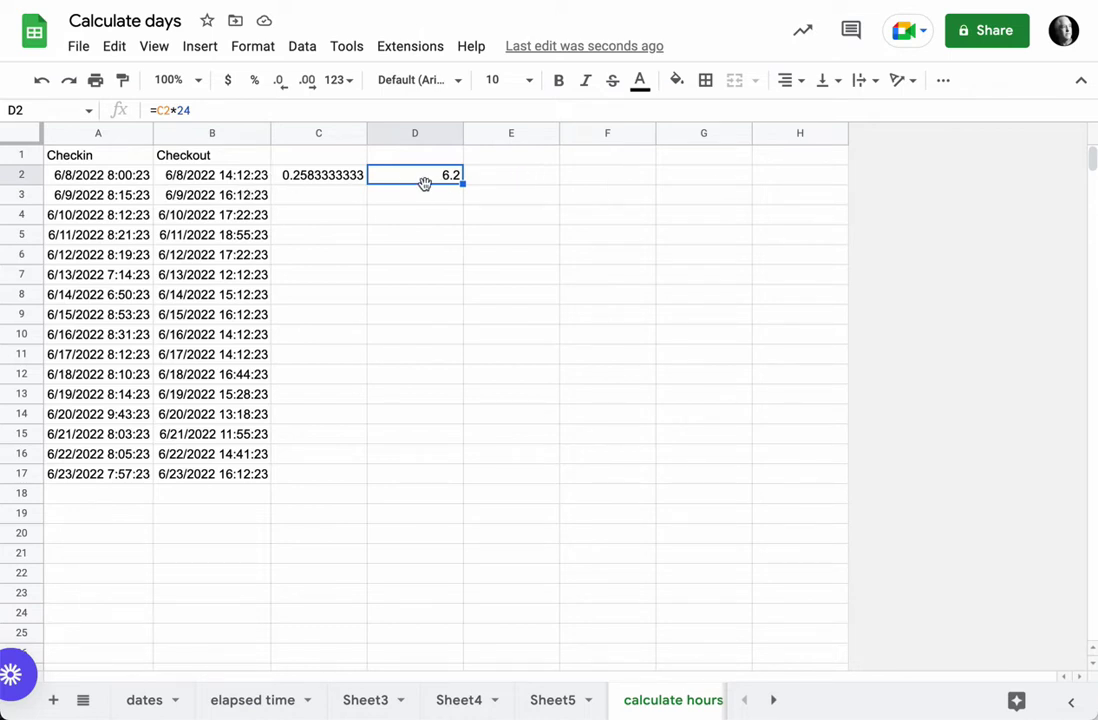
Enter the formula =B2-A2 in E2 and reject the suggested autofill for the rows below
click(496, 180)
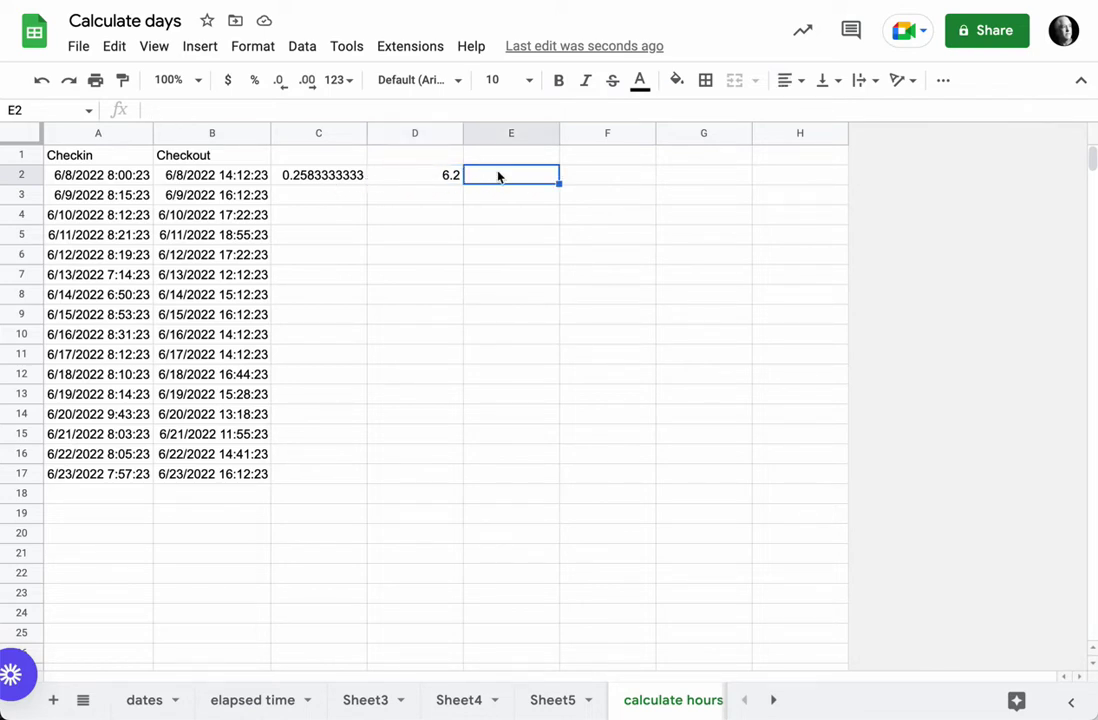
text(=)
click(240, 178)
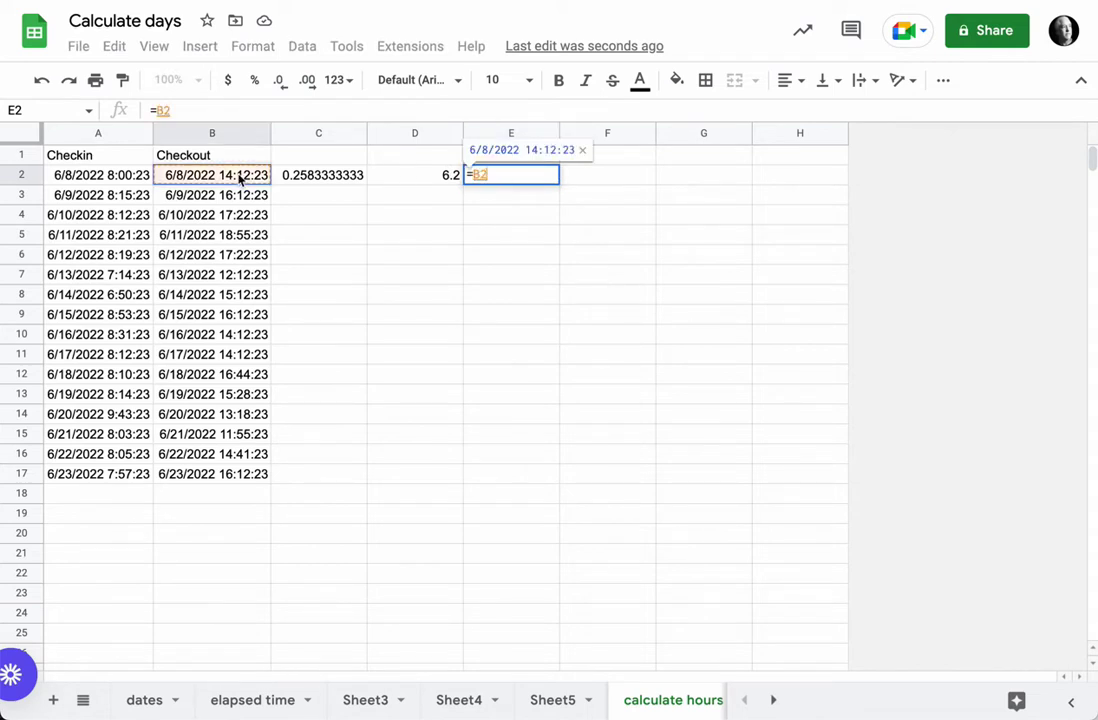
text(-)
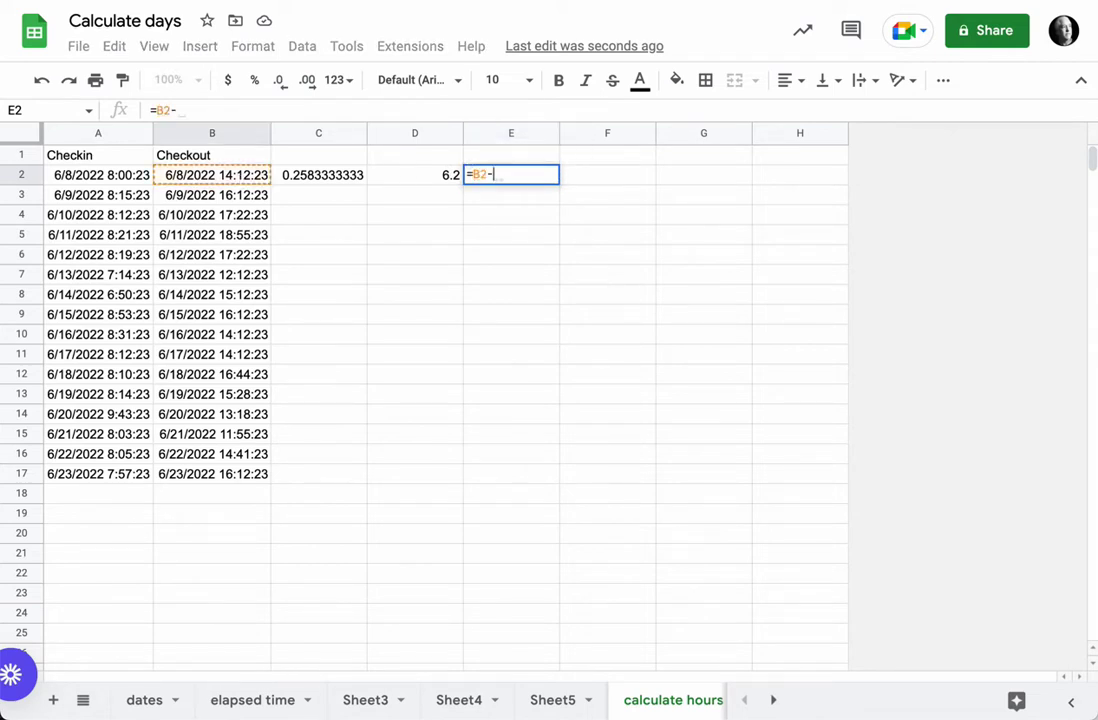
click(76, 180)
key(Return)
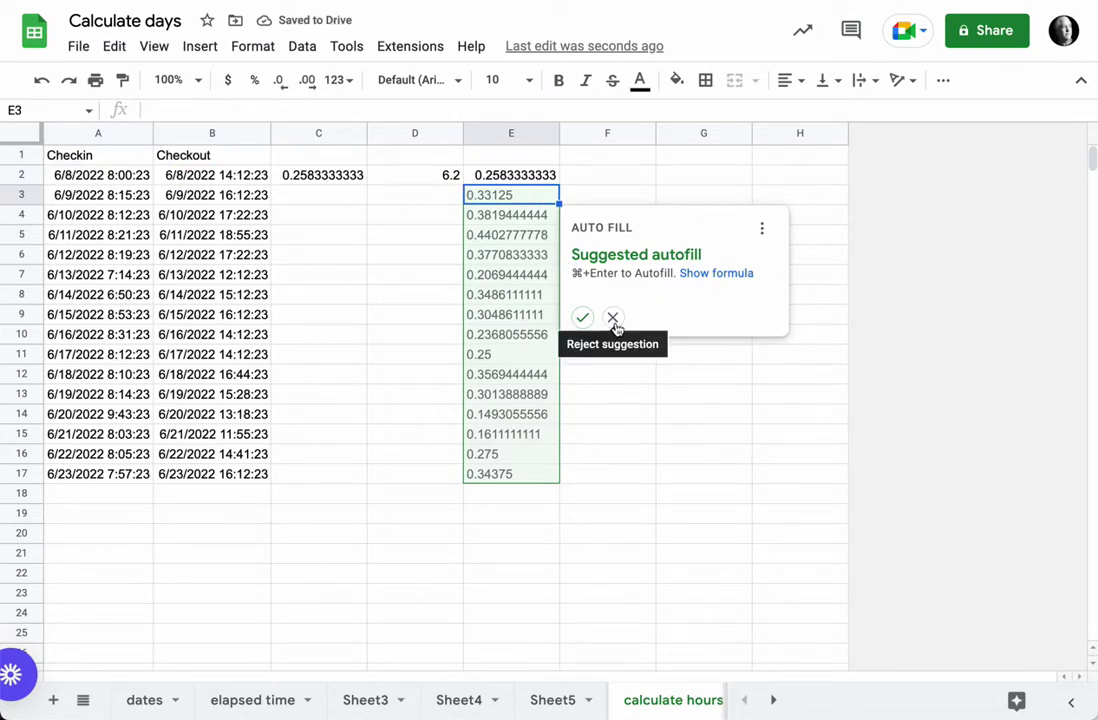
click(613, 318)
Format the time difference in E2 as Duration
click(545, 177)
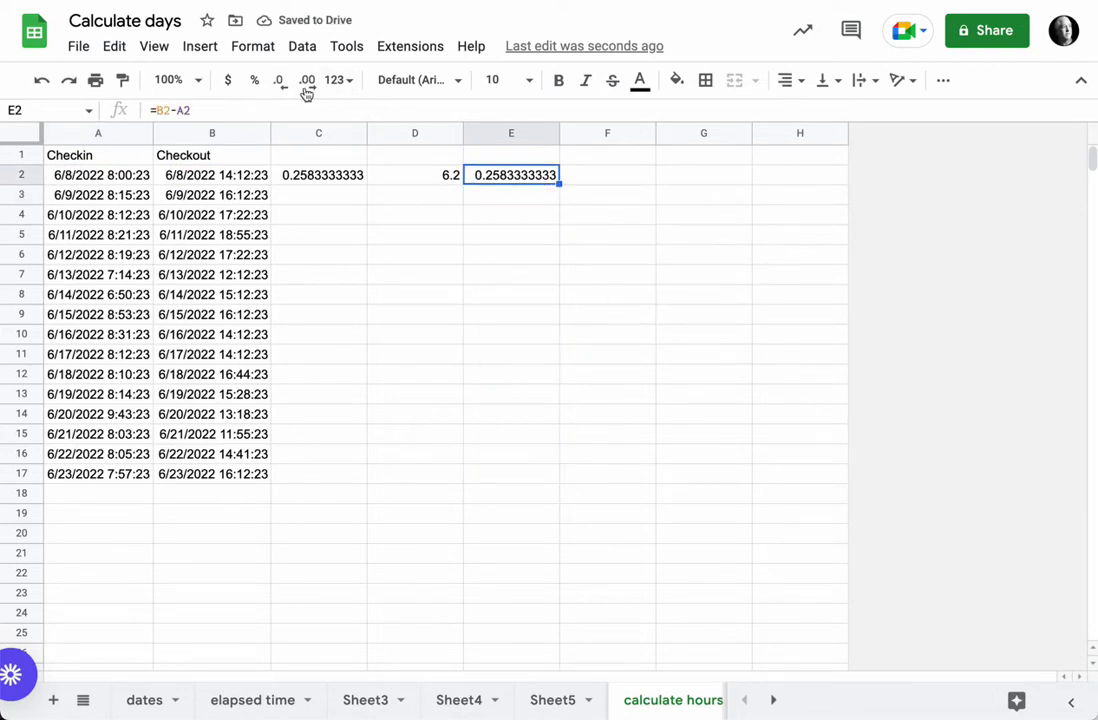
click(338, 80)
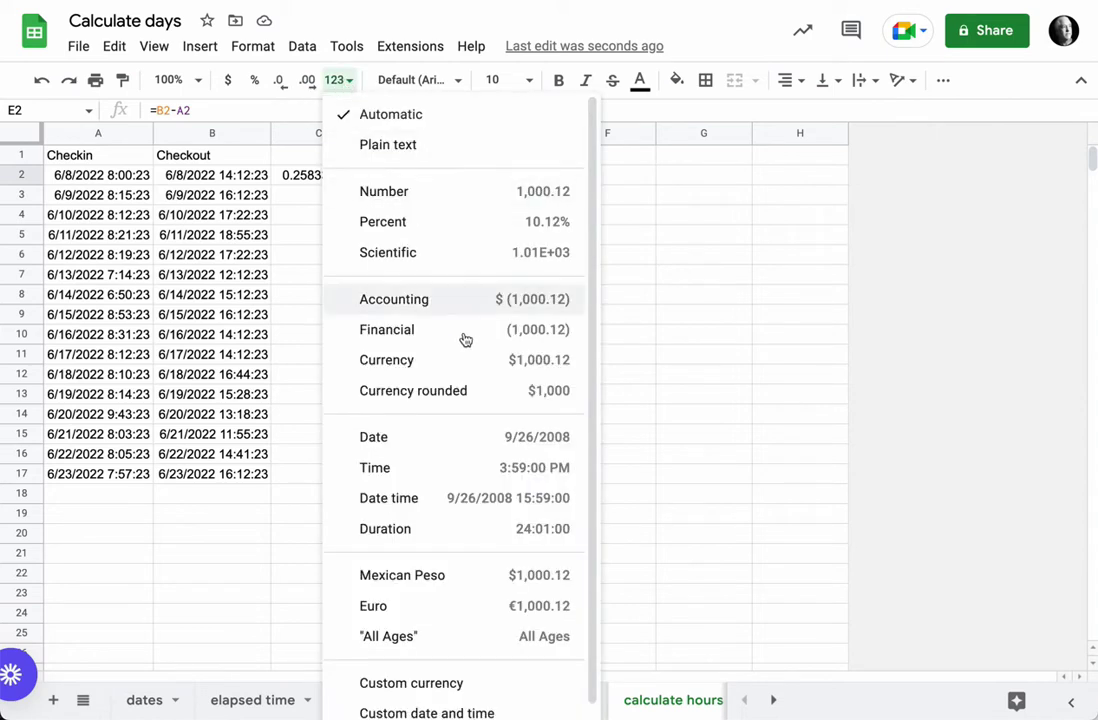
click(414, 530)
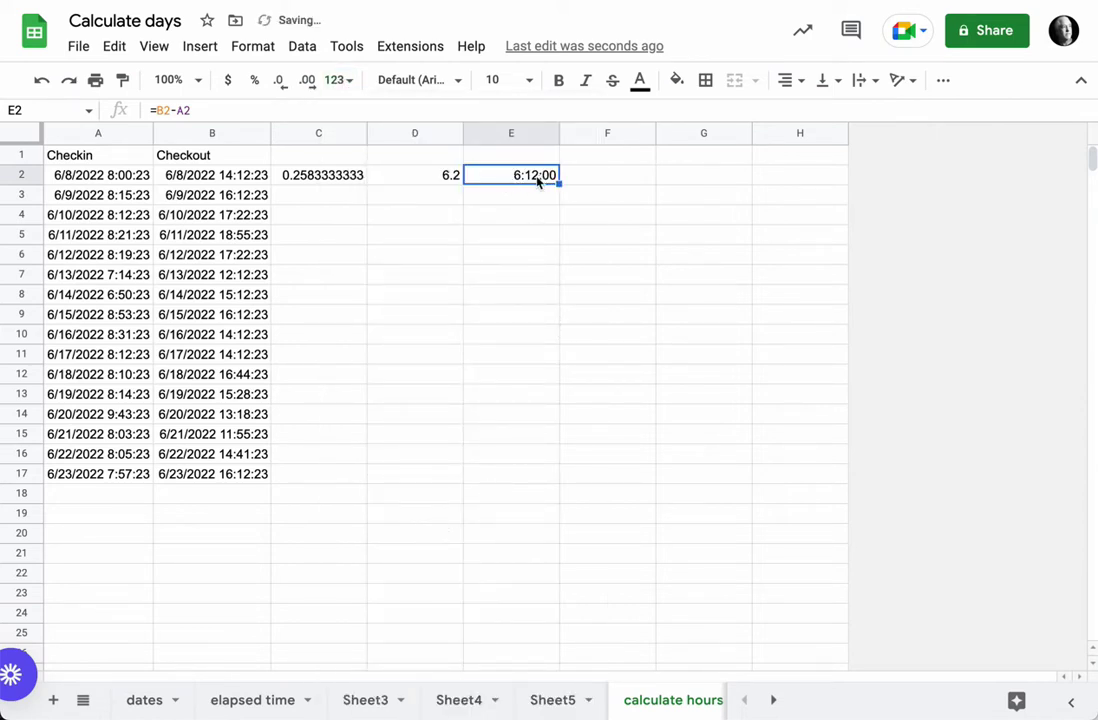
click(412, 182)
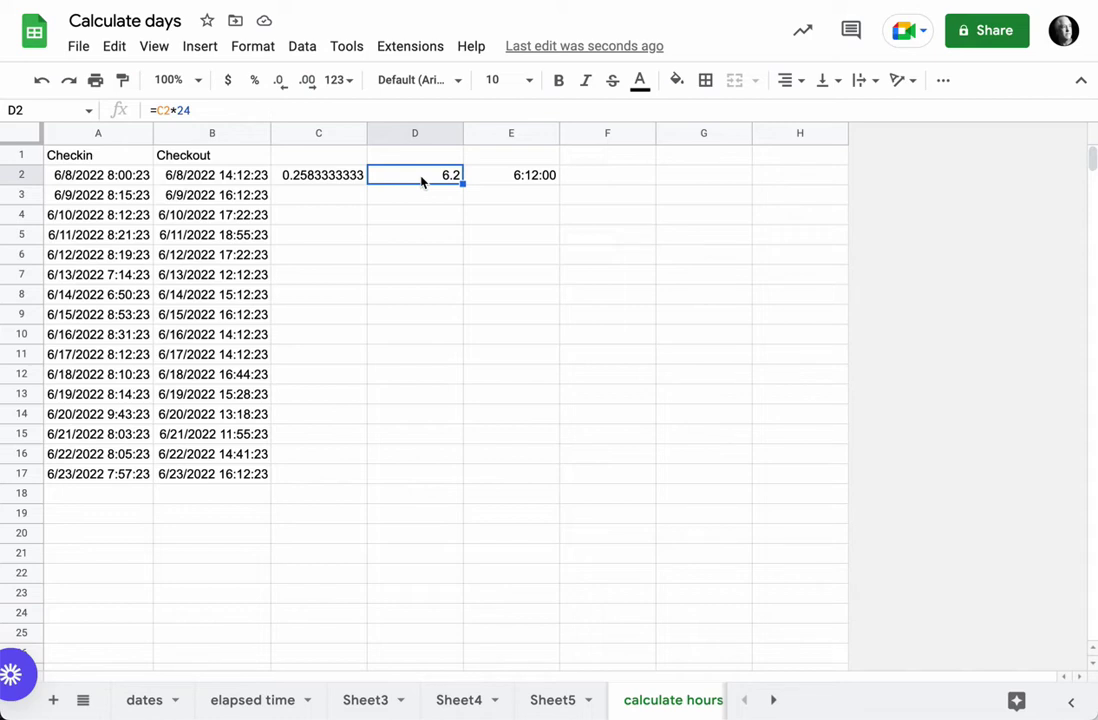
click(325, 184)
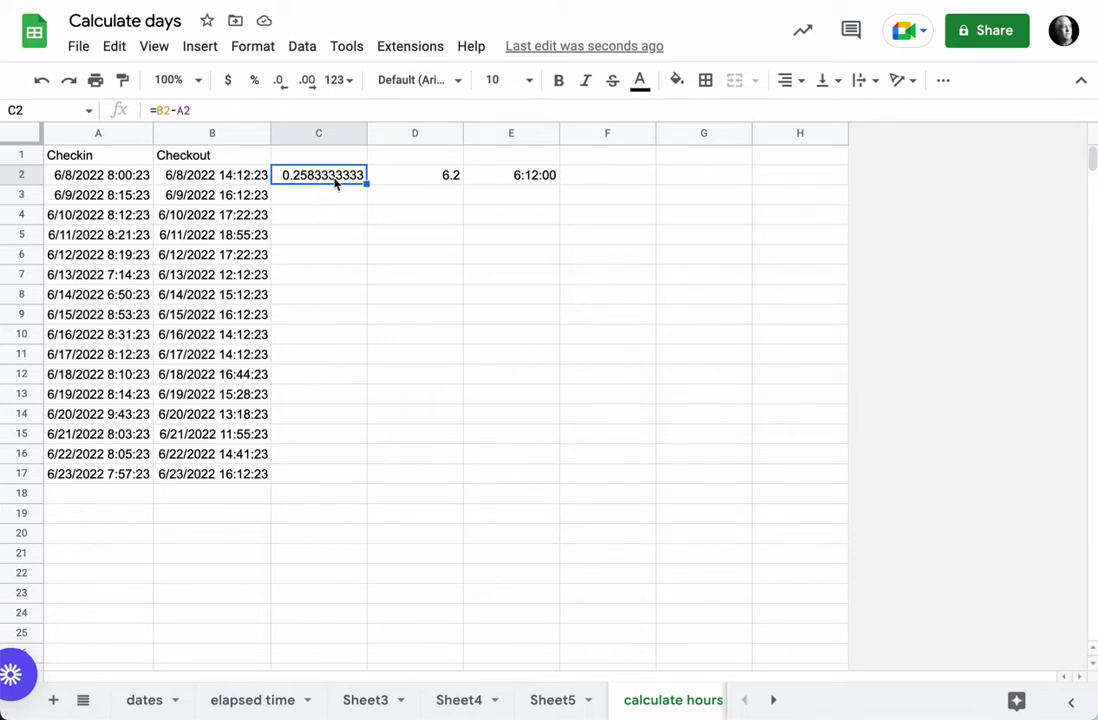
click(424, 176)
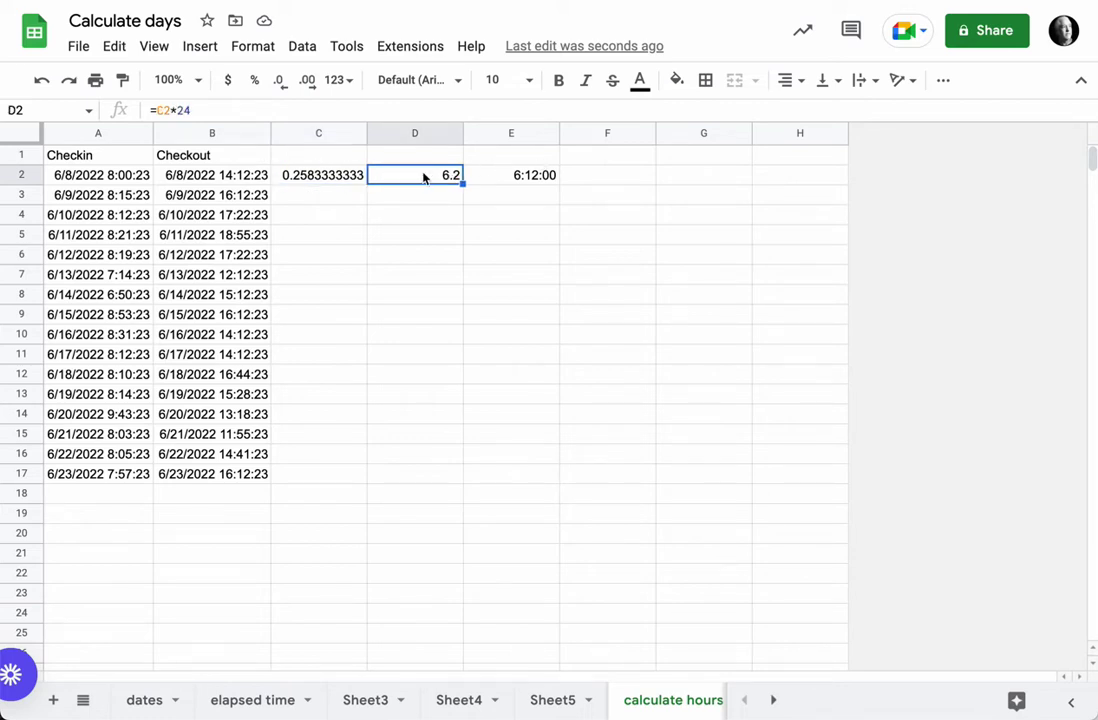
click(542, 178)
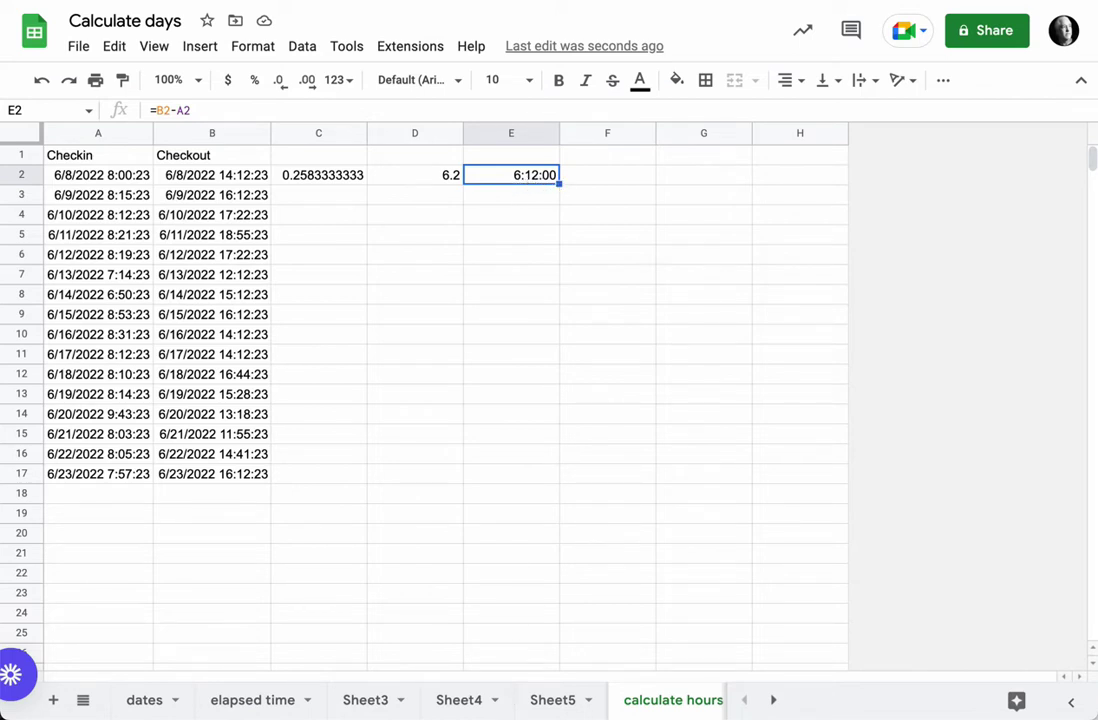
Split the duration into hours, minutes and seconds by entering =SPLIT(E2,":") in F2
click(602, 184)
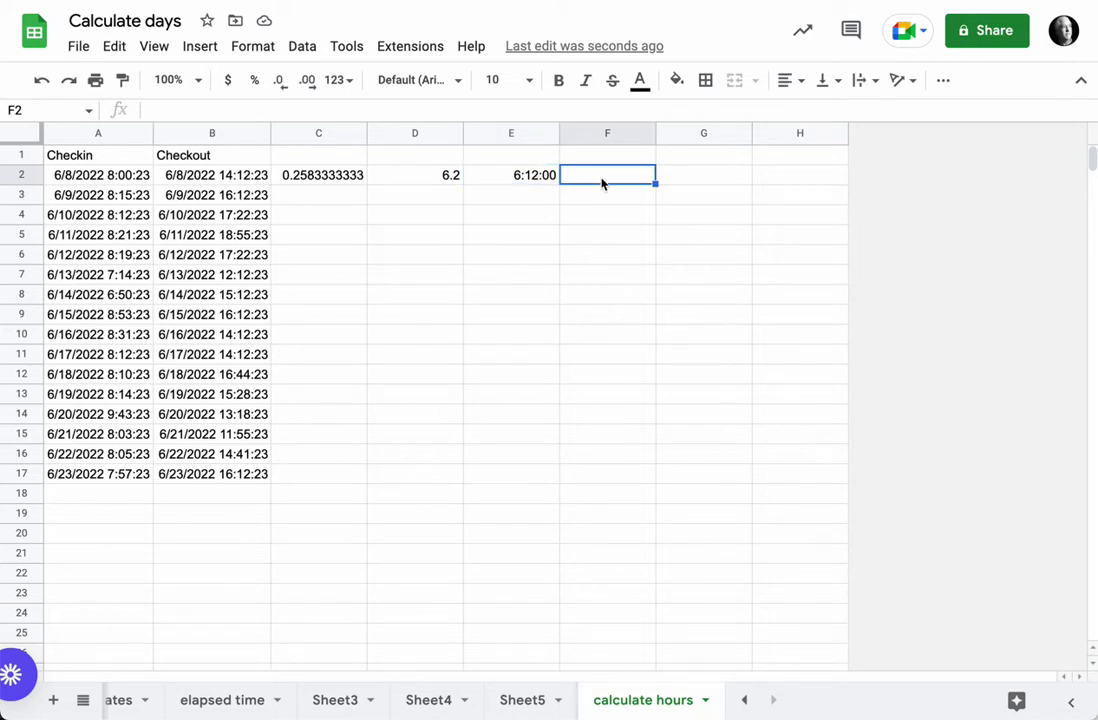
text(=)
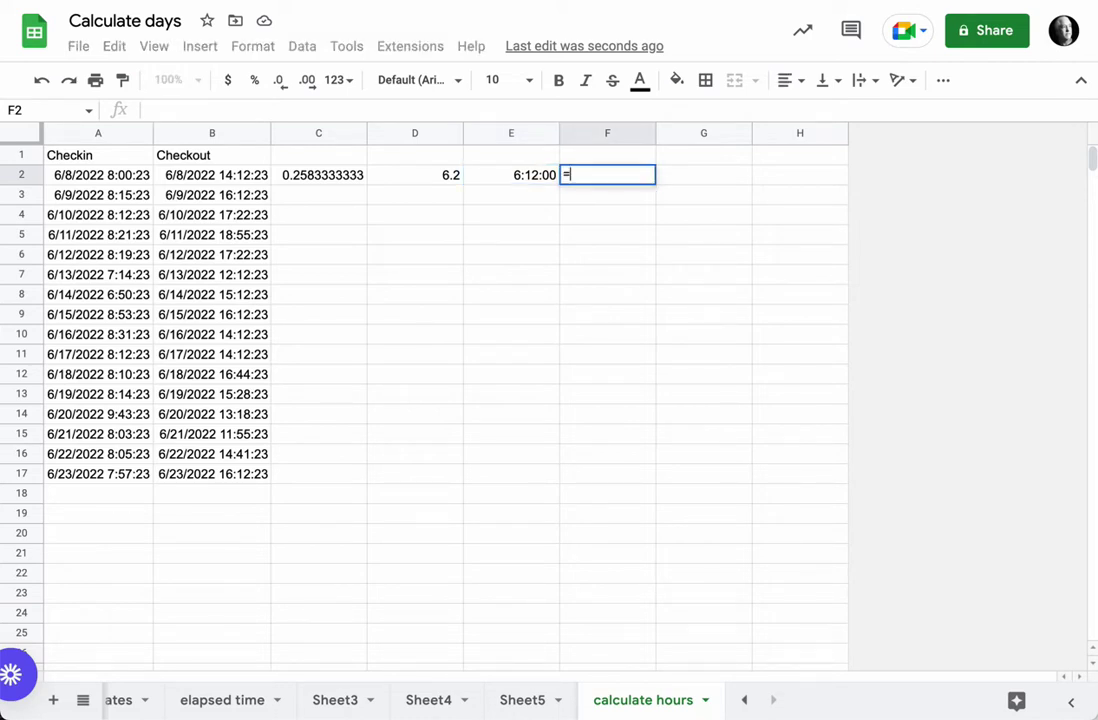
text(SPL)
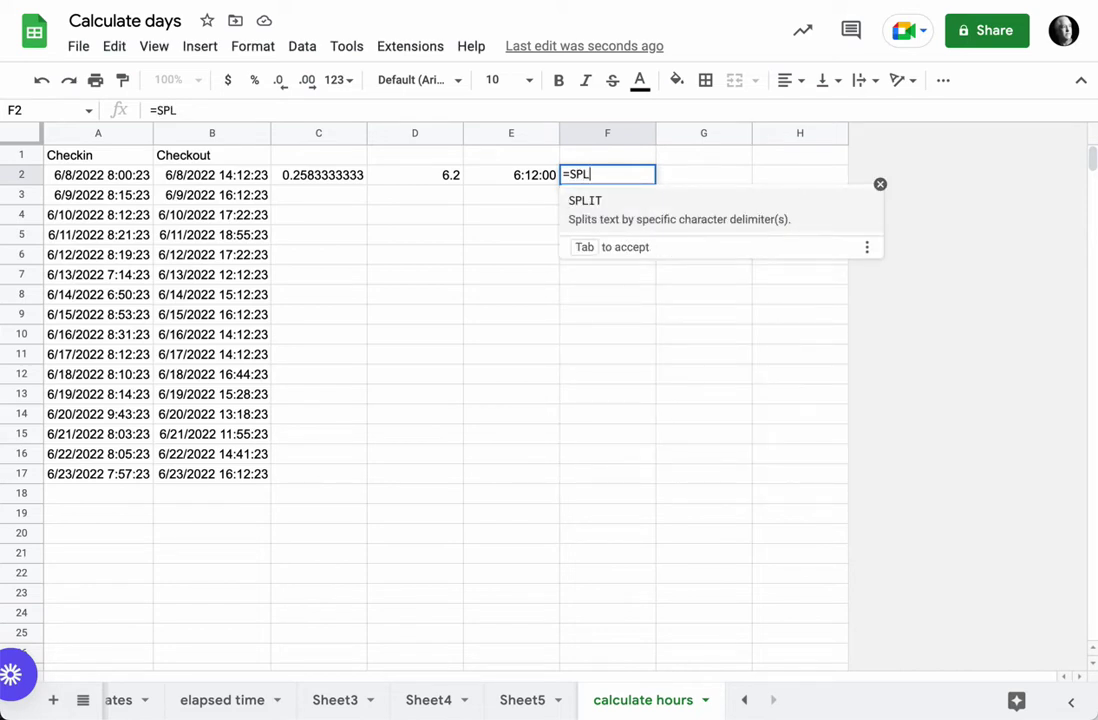
key(Tab)
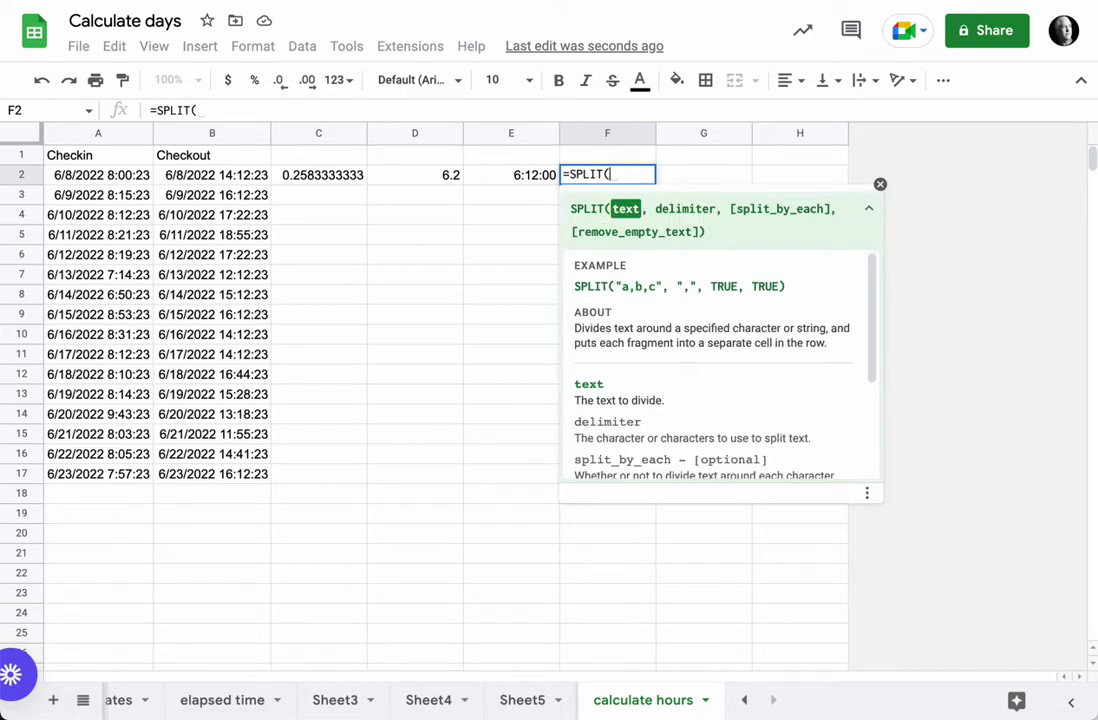
click(517, 182)
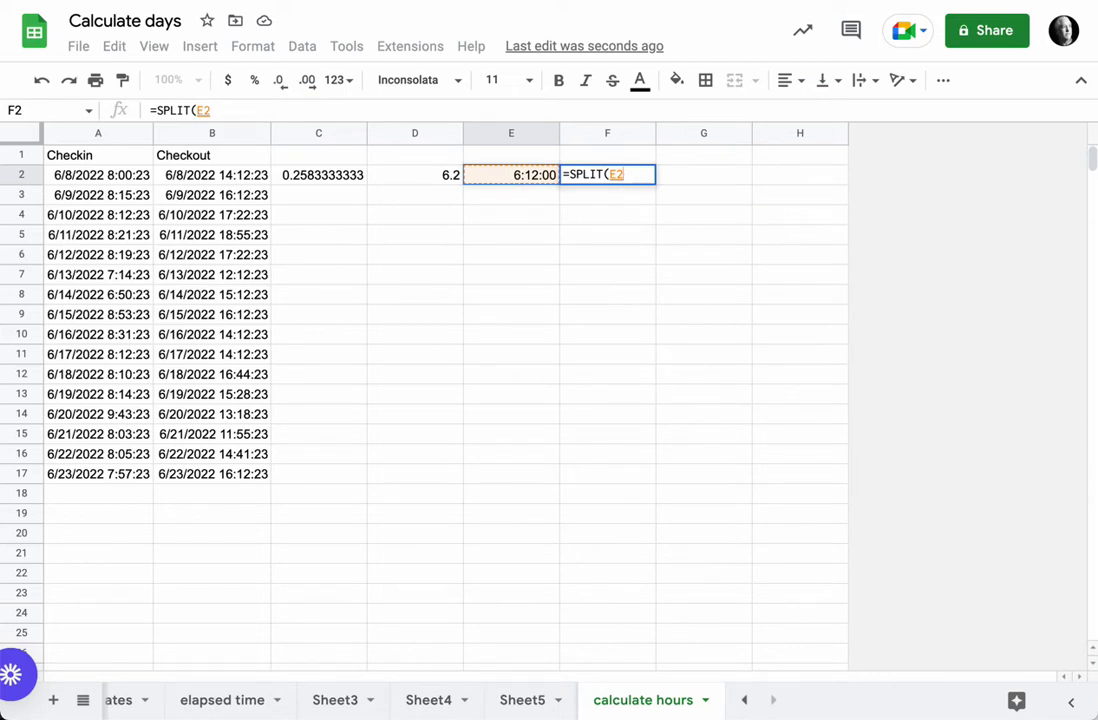
text(,":")
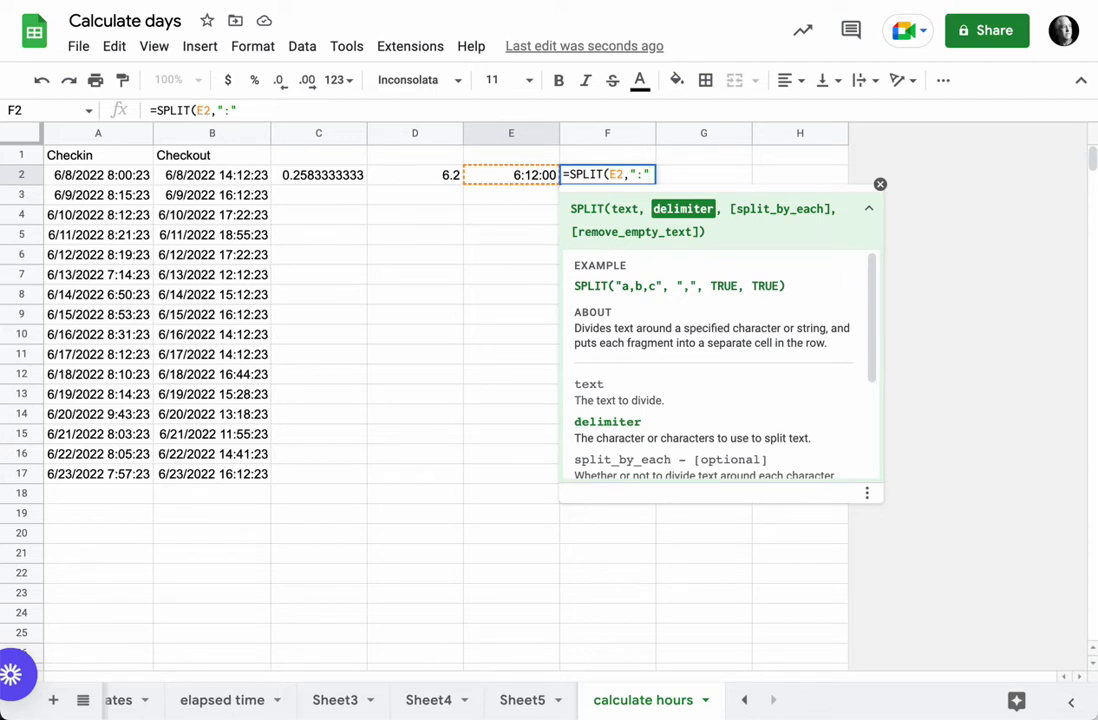
text())
key(Return)
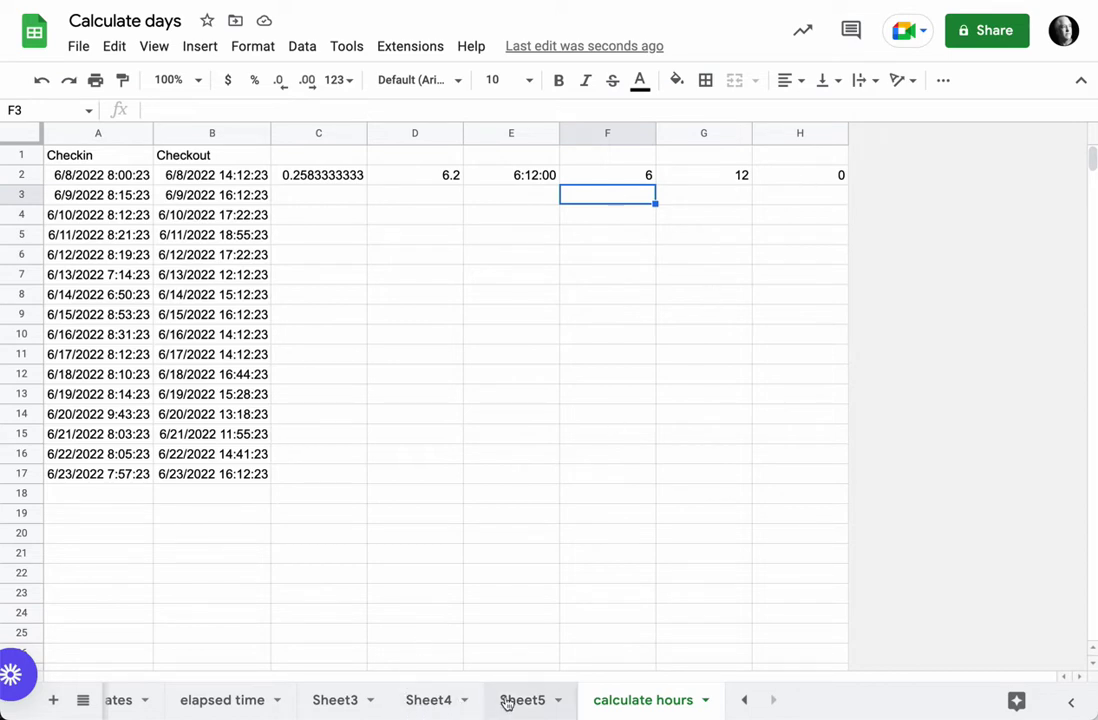
Fill the formulas of C2:E2 down through row 17
click(607, 175)
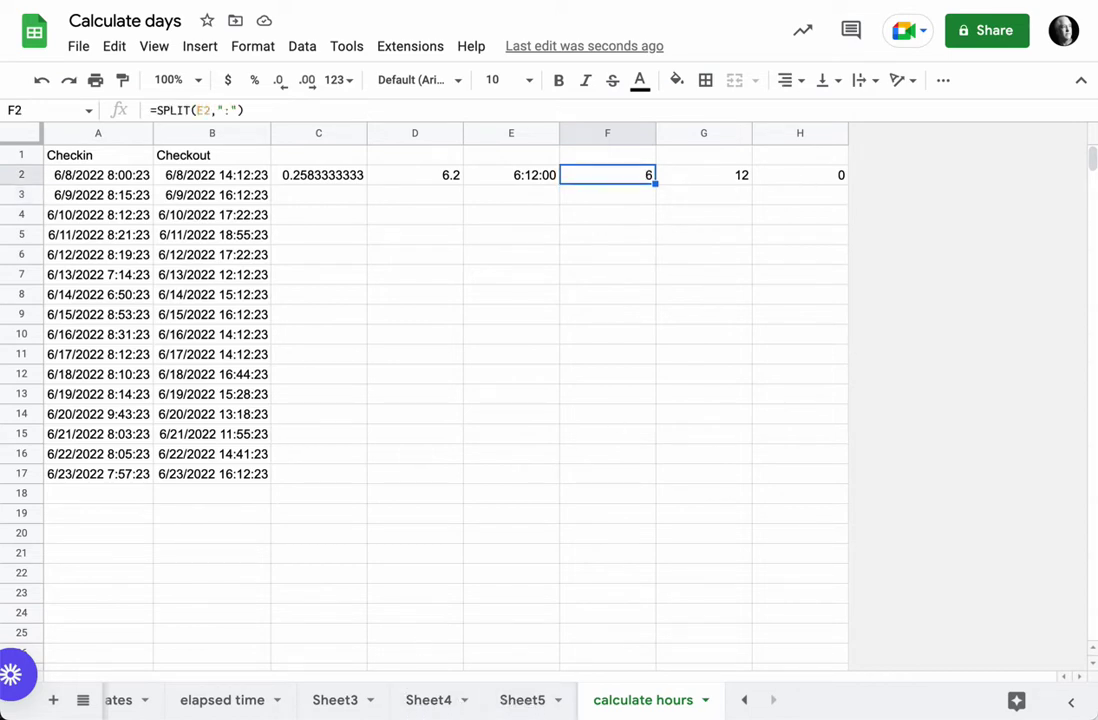
click(438, 178)
click(358, 183)
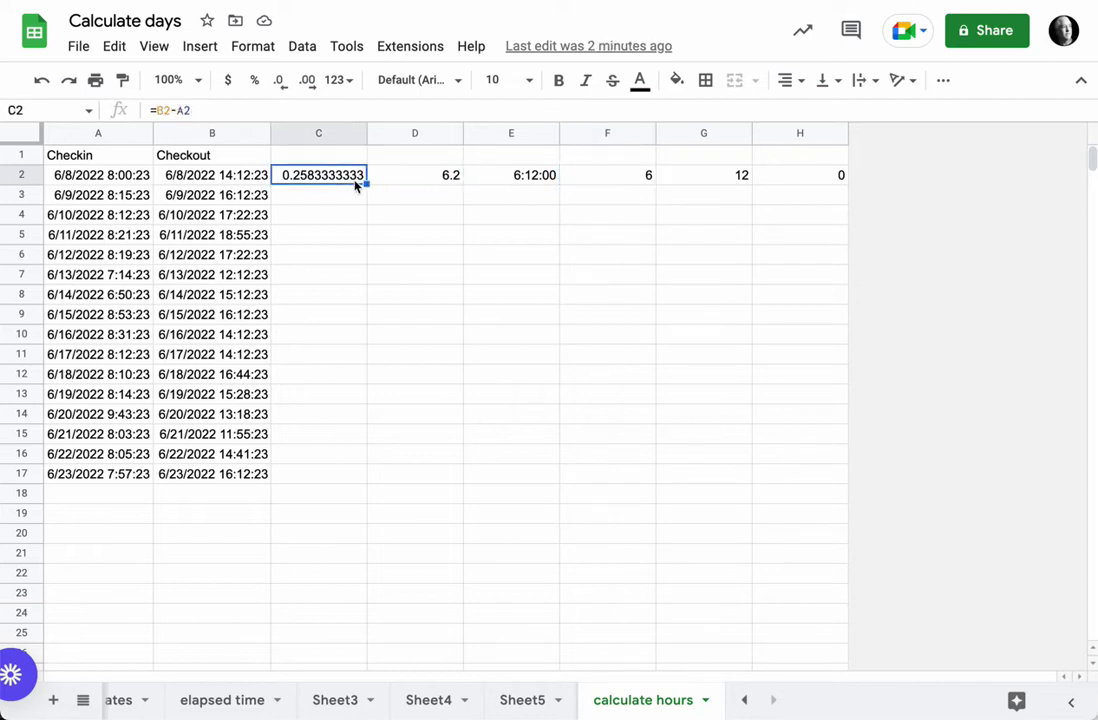
click(392, 184)
drag(340, 184, 545, 474)
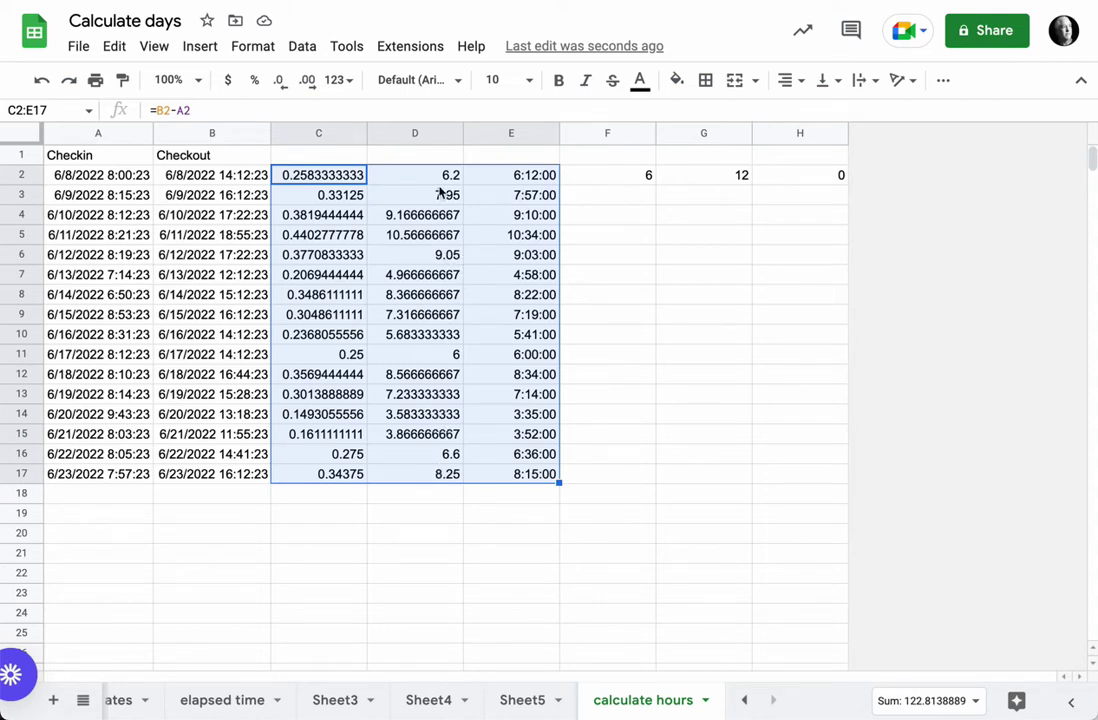
click(330, 158)
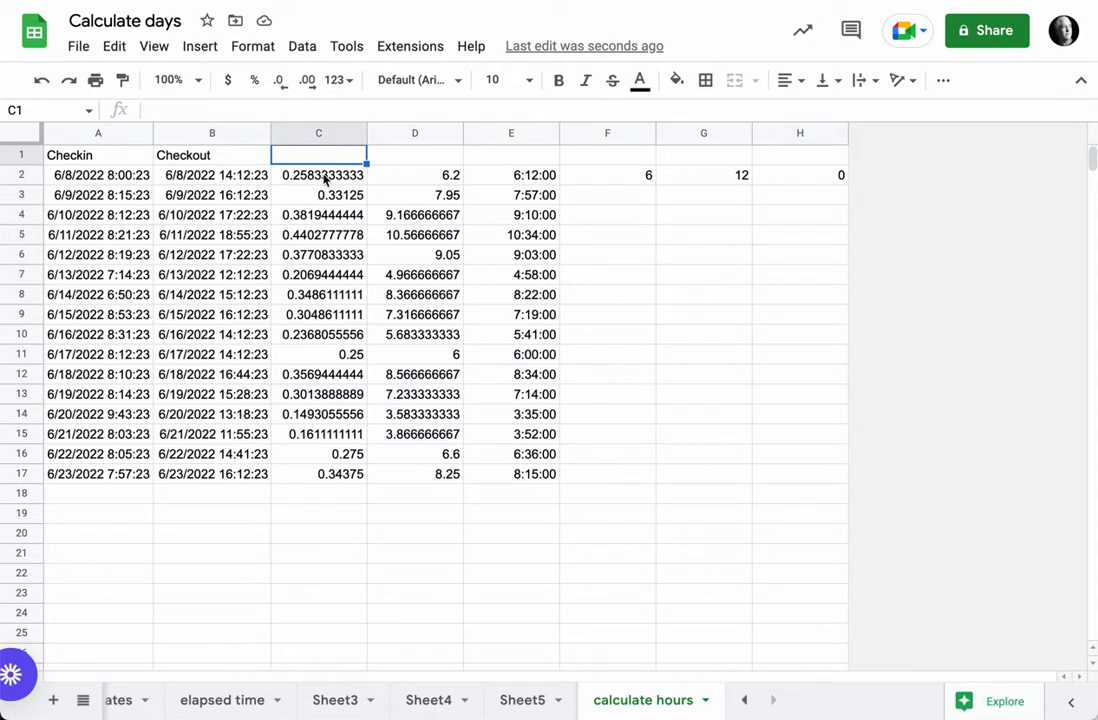
click(324, 177)
click(410, 177)
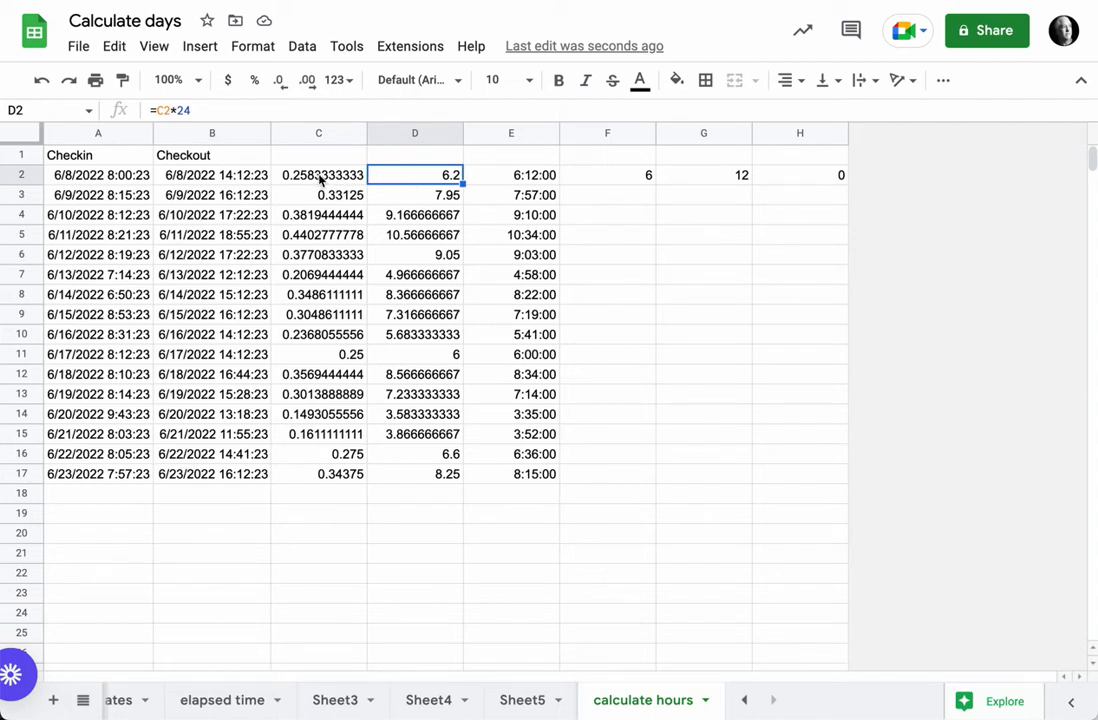
click(549, 177)
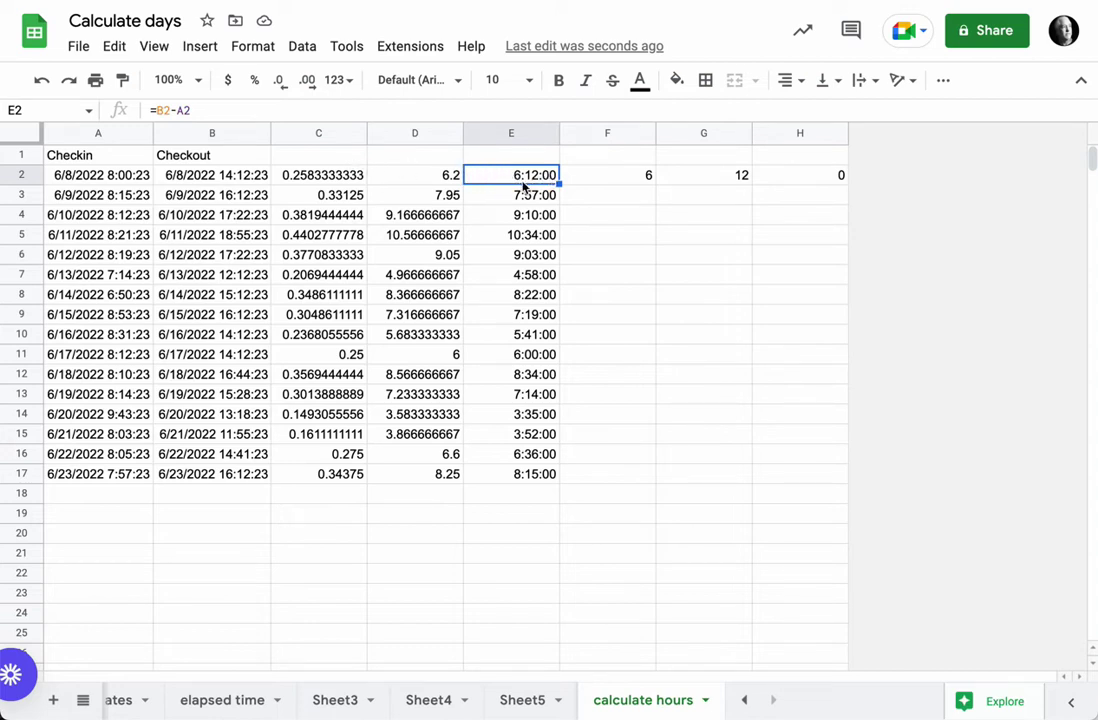
click(625, 180)
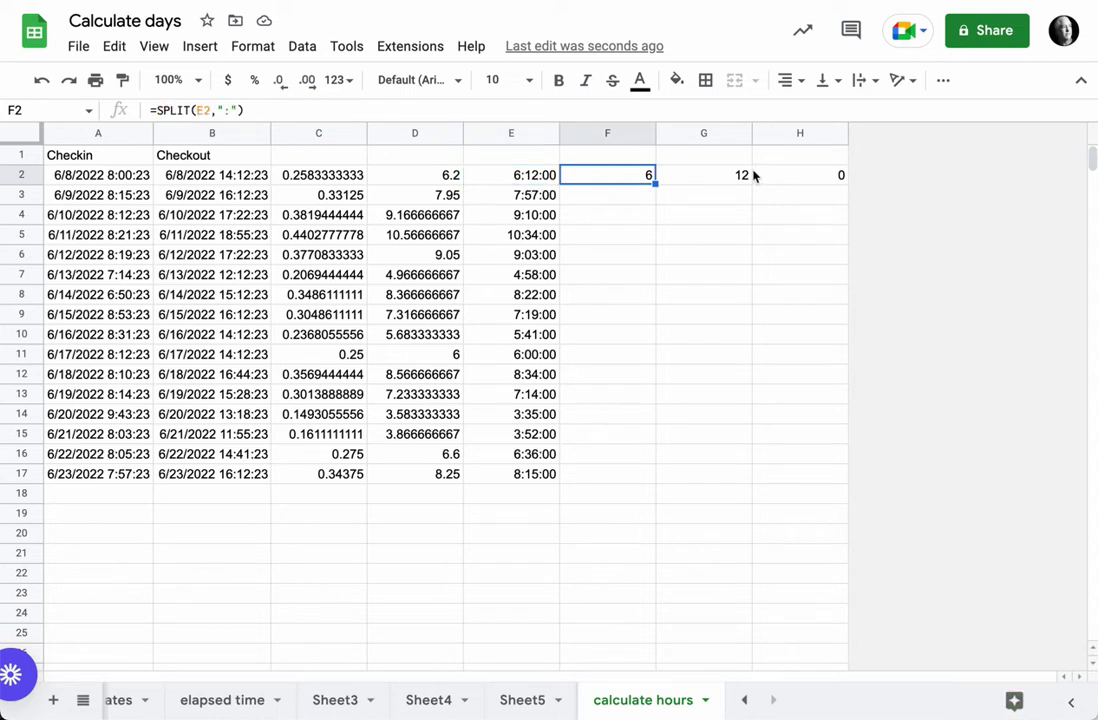
click(526, 232)
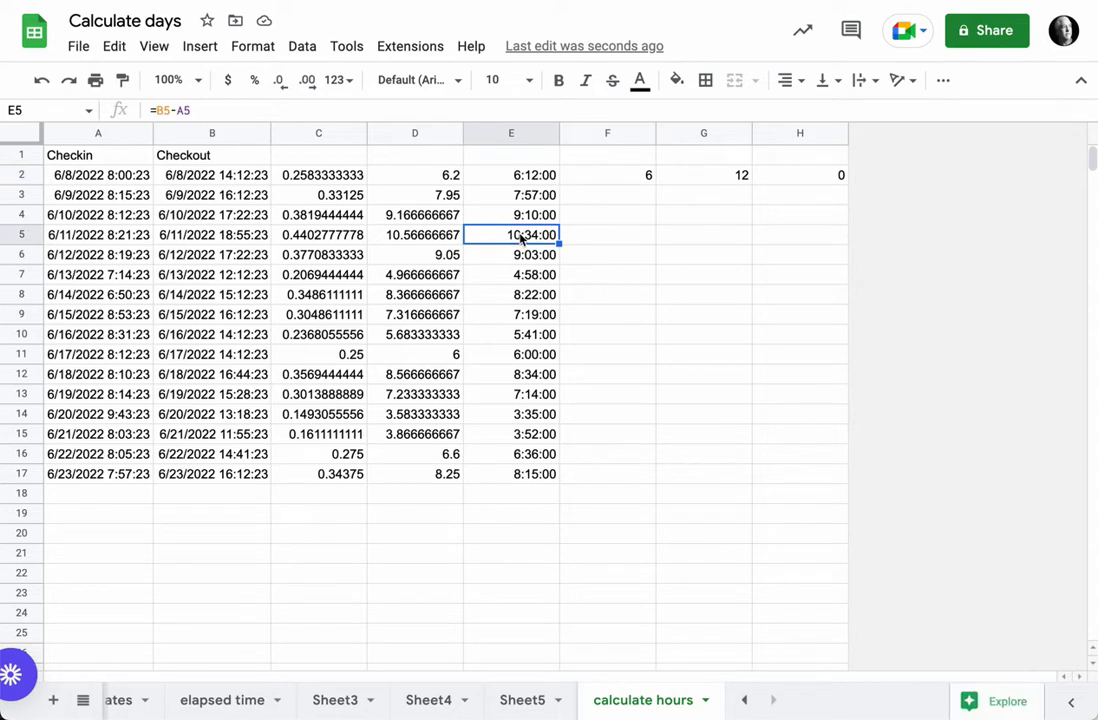
click(811, 175)
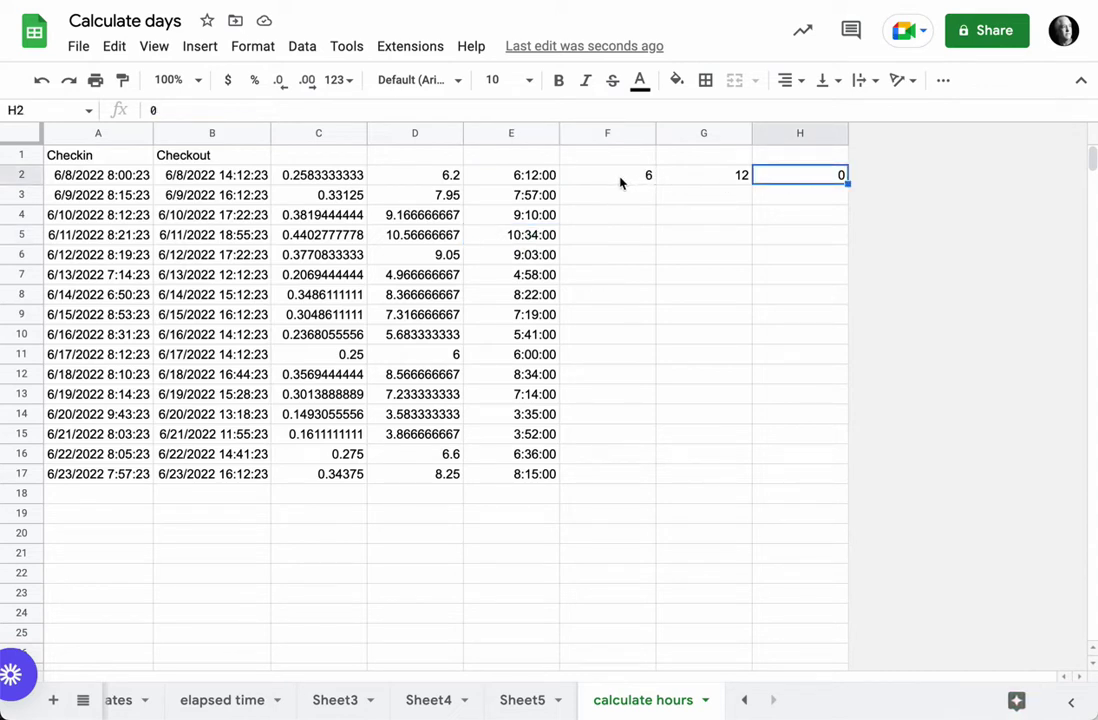
Replace the E2 reference in F2's SPLIT formula with IF(LEN(D2)=8,MID(D2,1,5),MID(D2,1,4)), keeping ":" as the delimiter
click(621, 180)
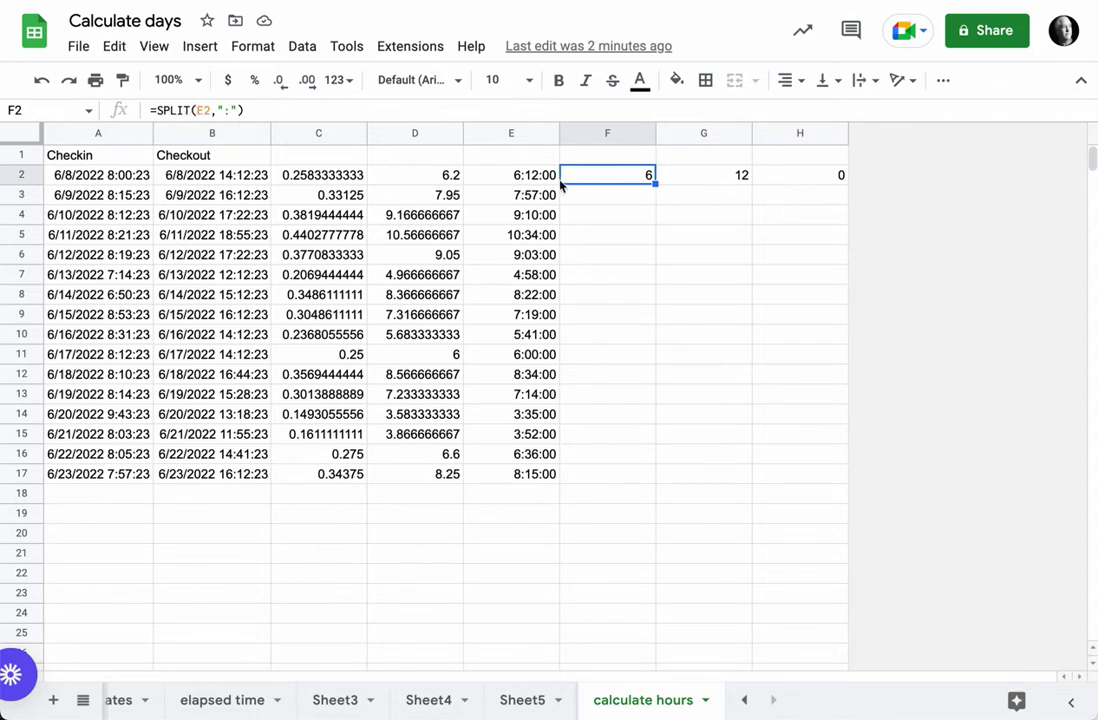
double_click(204, 110)
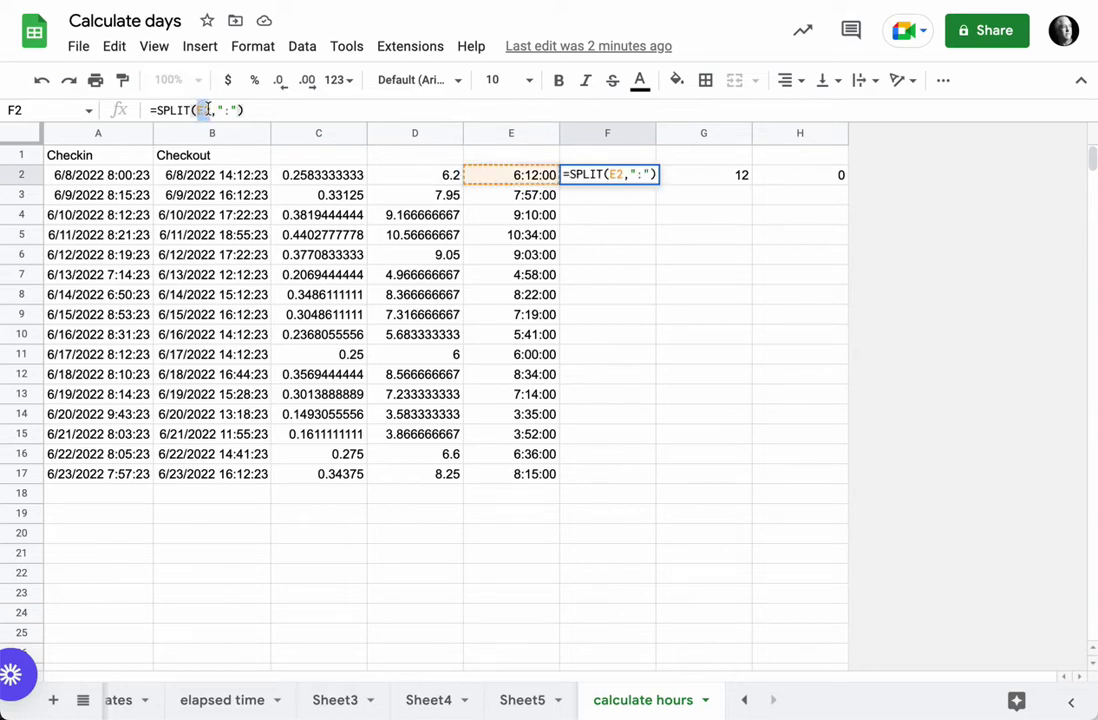
key(ctrl+v)
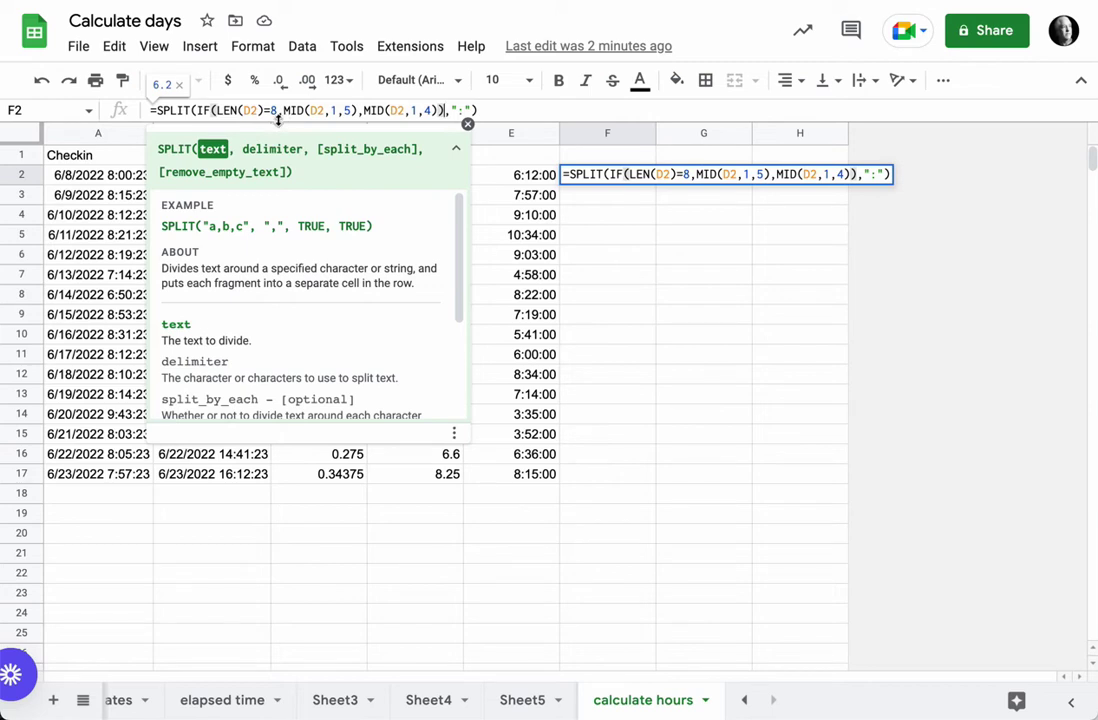
click(467, 123)
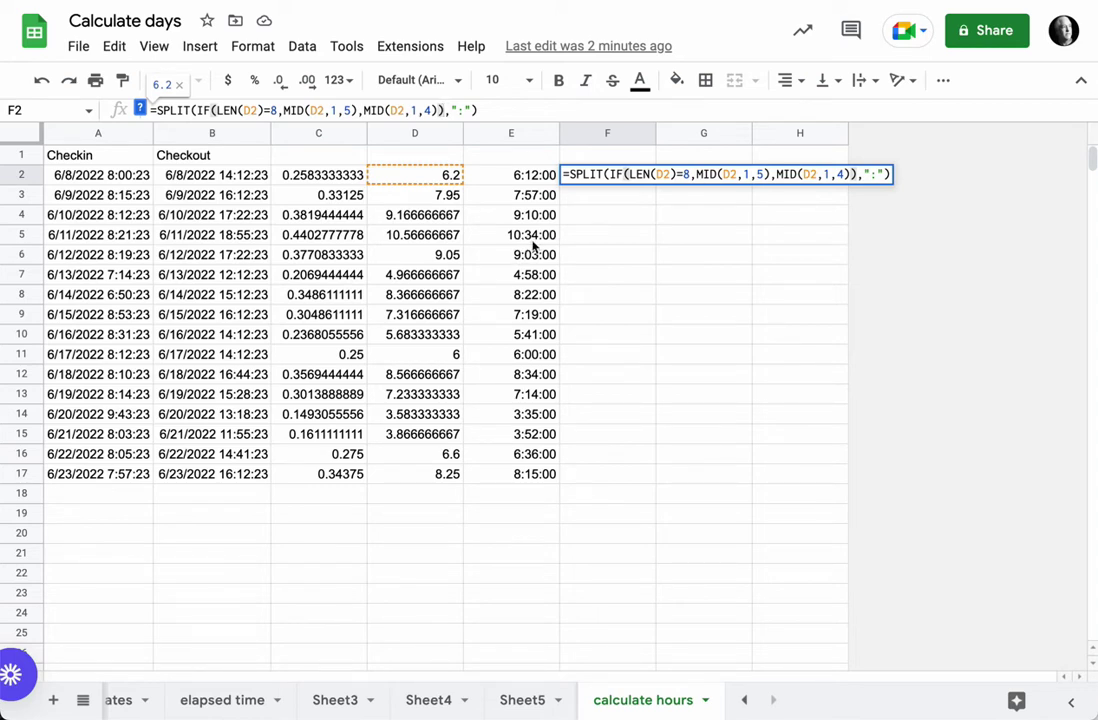
key(Left)
key(Right)
click(520, 238)
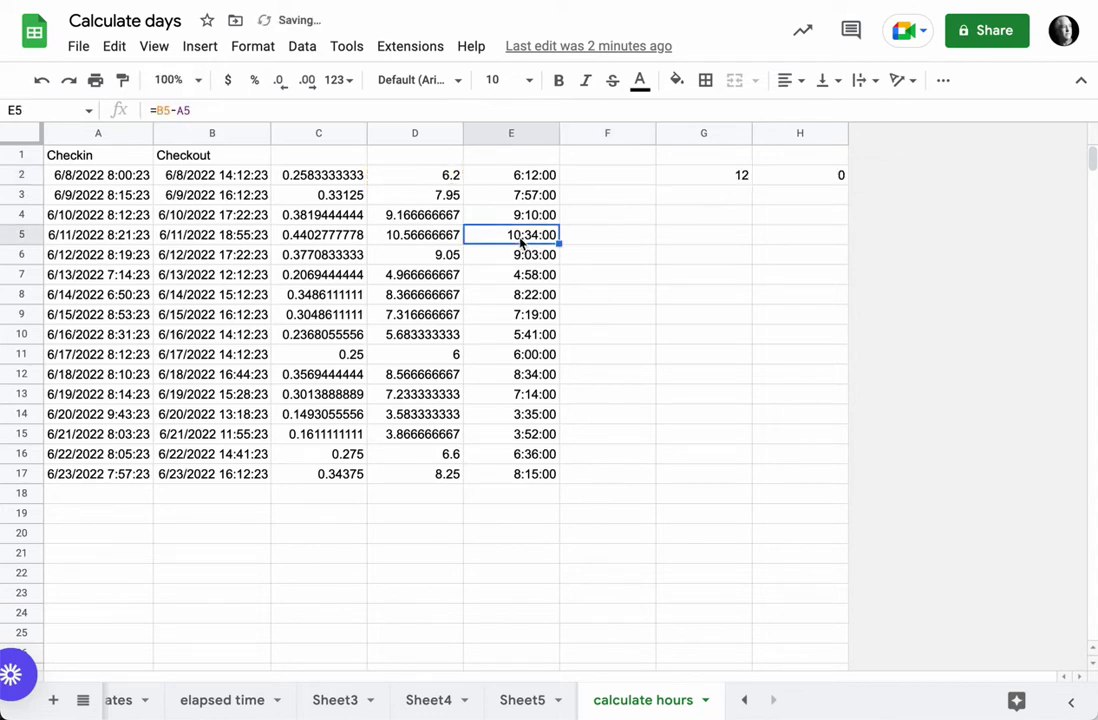
Review the IF text argument of the SPLIT formula in F2 and fill the formula down through row 17
click(618, 180)
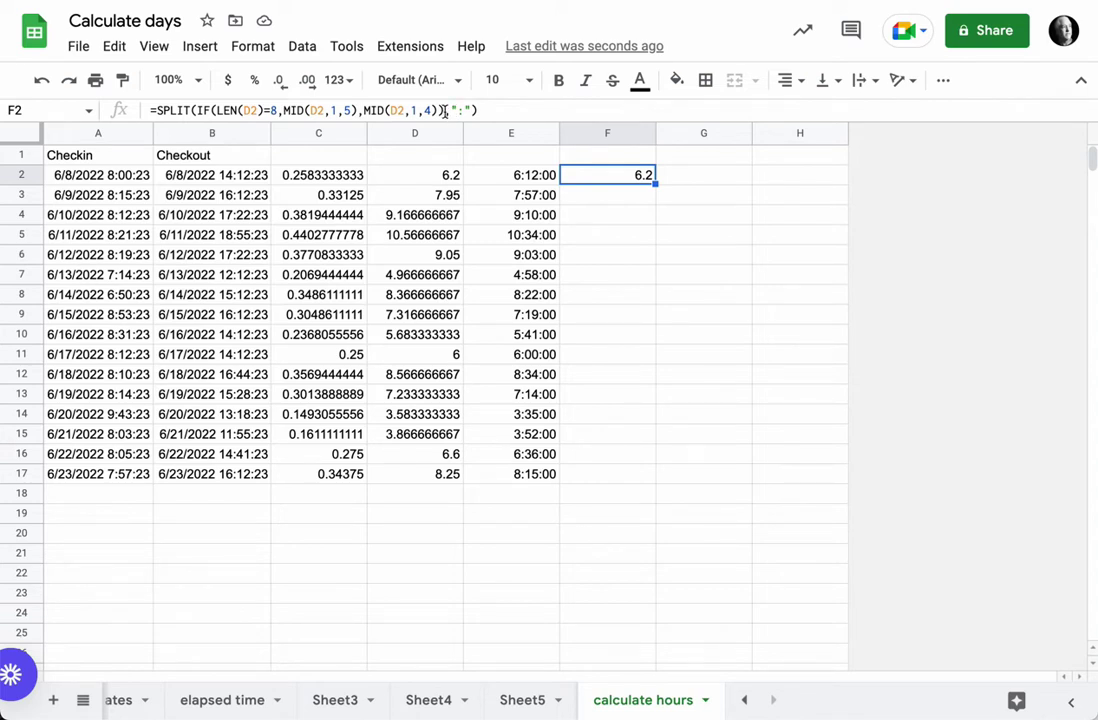
drag(444, 111, 193, 108)
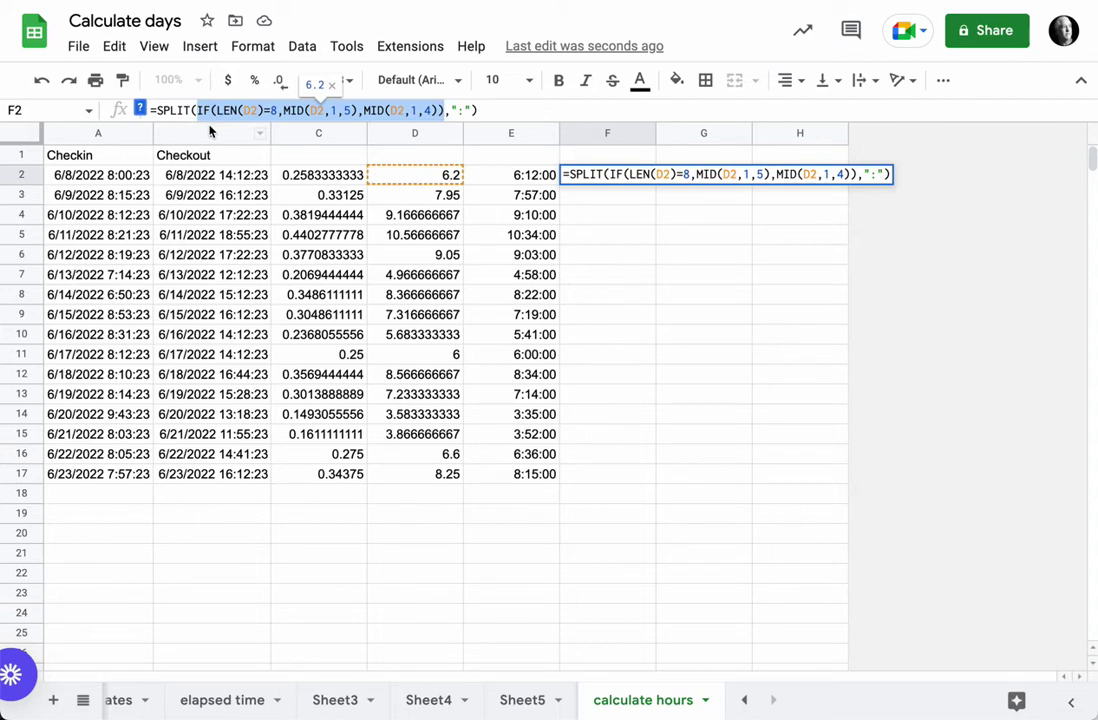
click(140, 107)
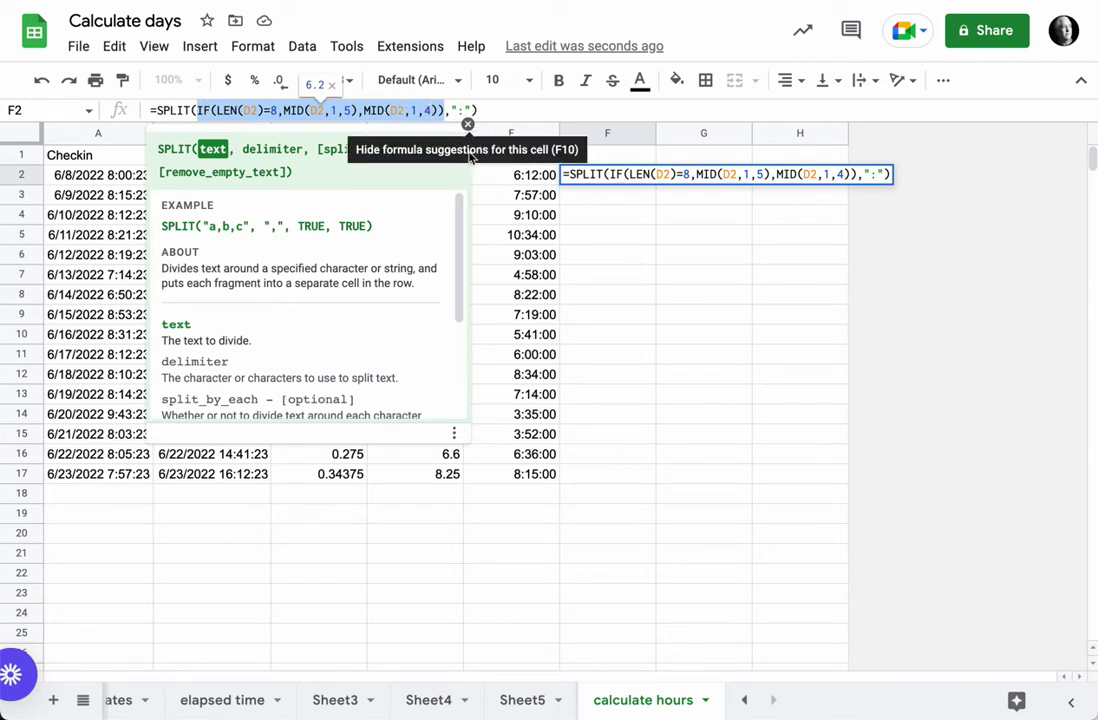
click(452, 111)
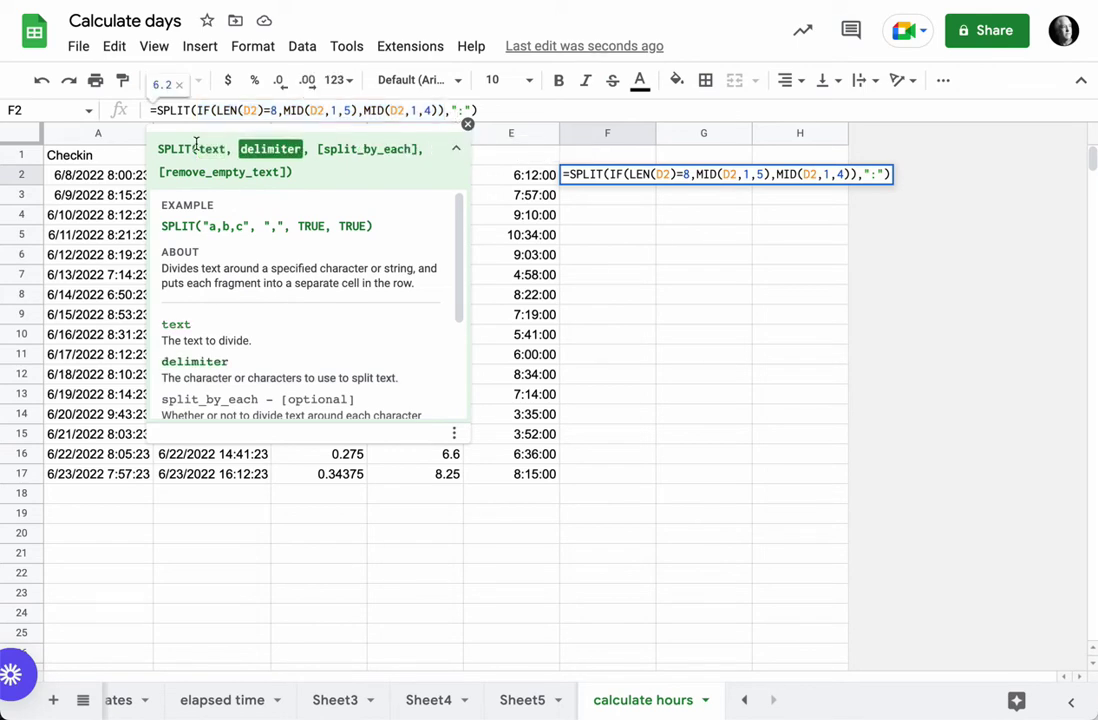
click(467, 124)
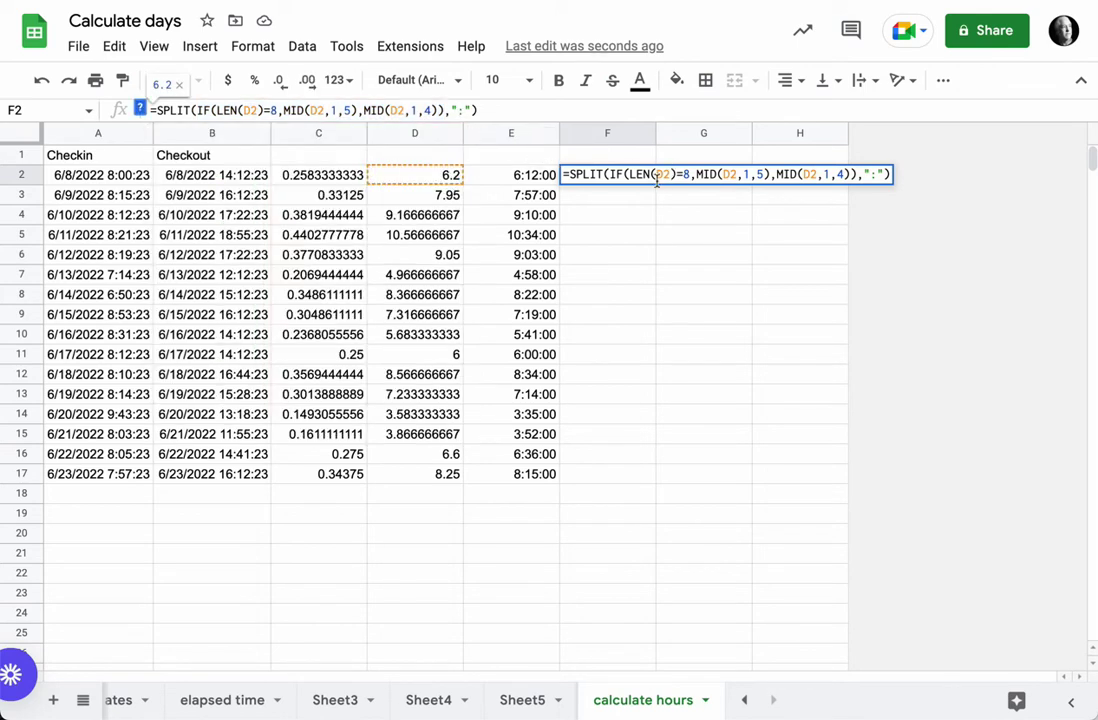
key(Return)
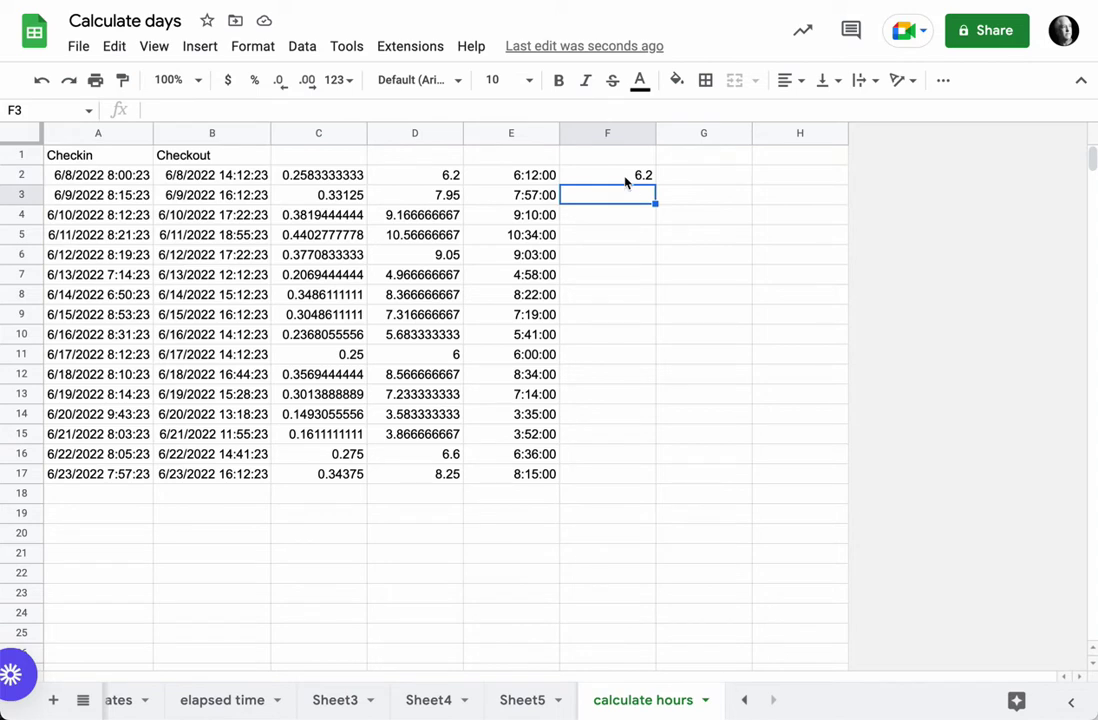
click(650, 184)
drag(655, 184, 645, 468)
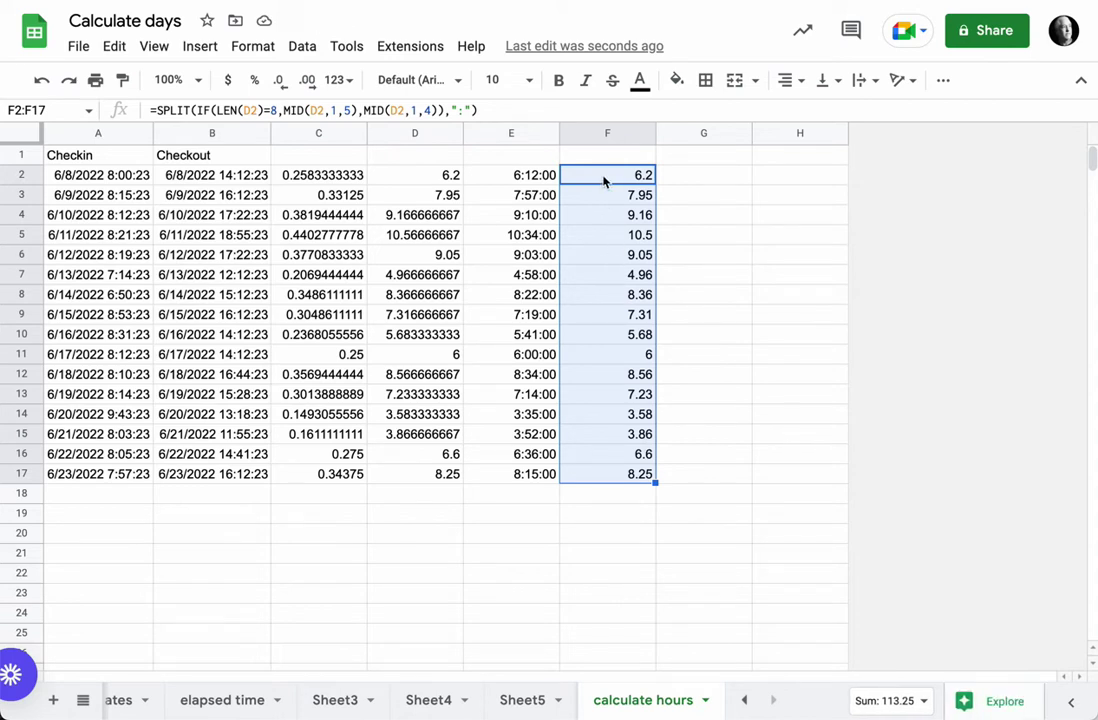
Enter the header "Duration" in E1
click(502, 180)
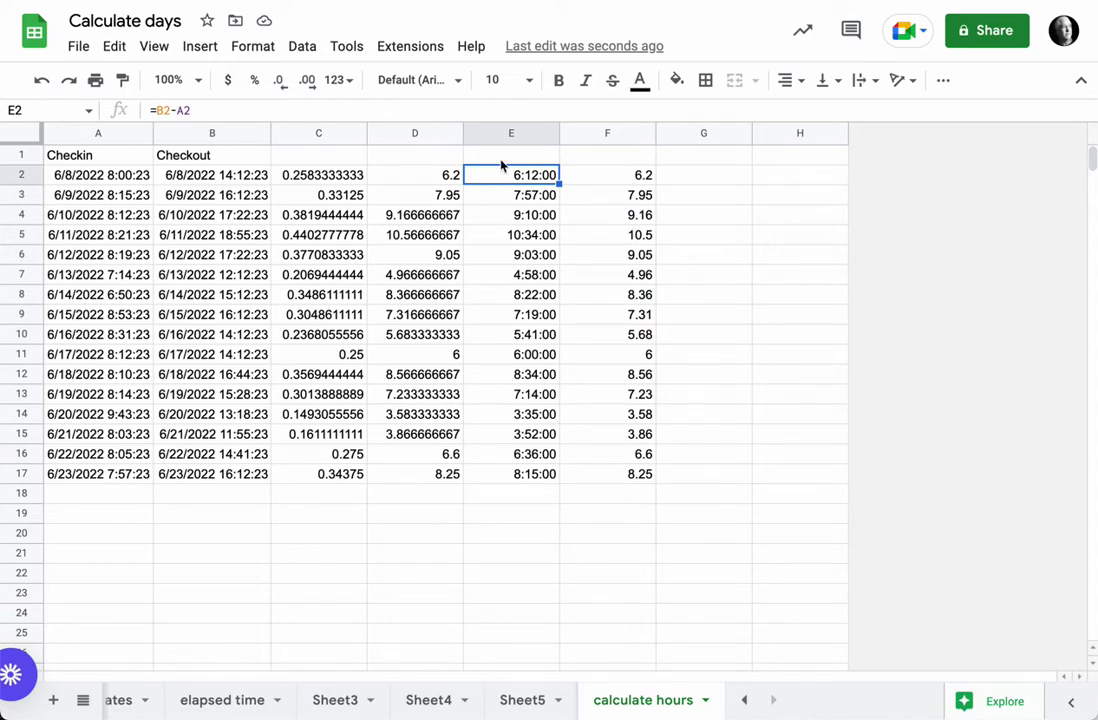
click(502, 160)
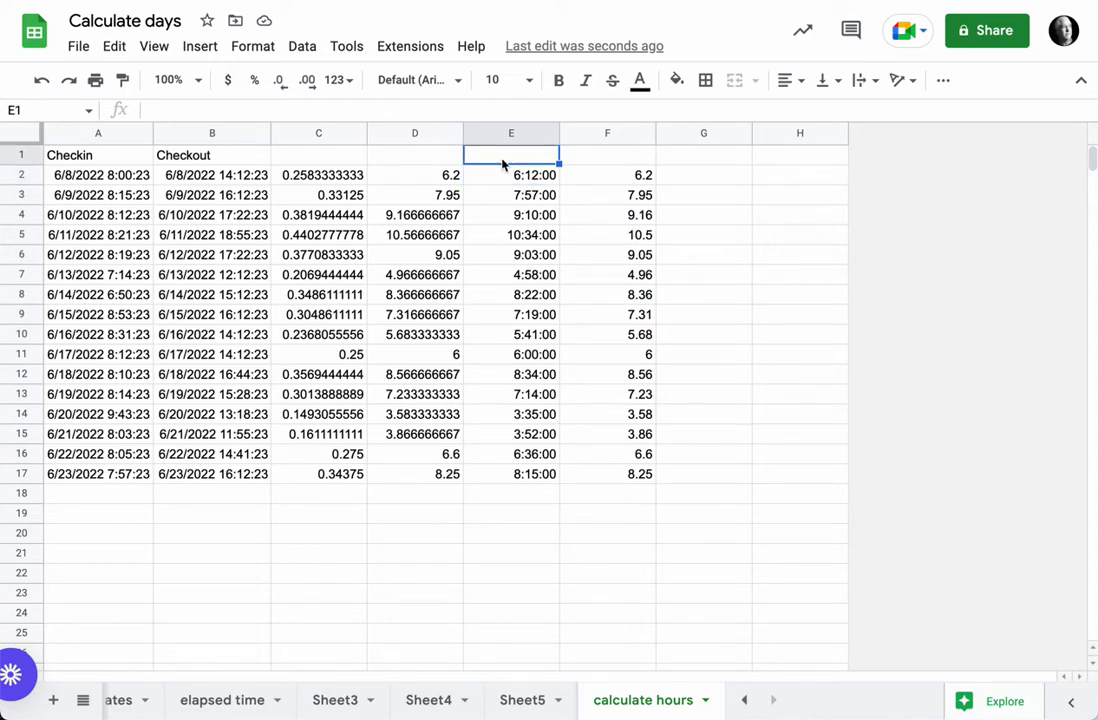
text(Duration)
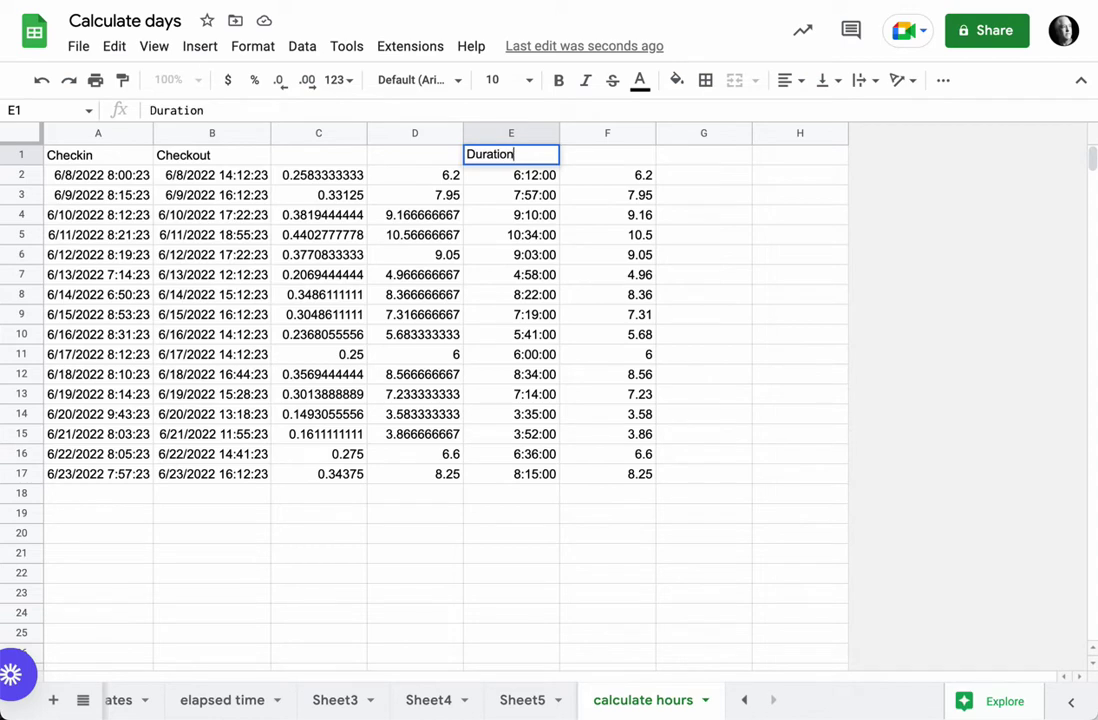
key(Return)
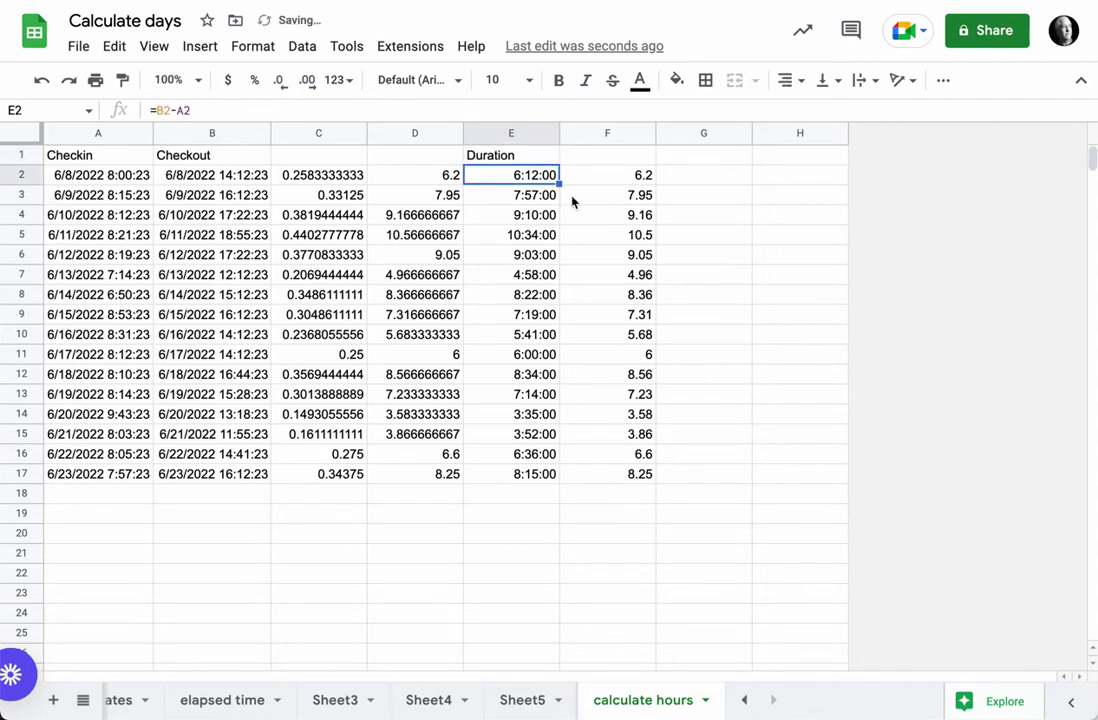
Reduce the number format of columns D and F to two decimal places
click(420, 133)
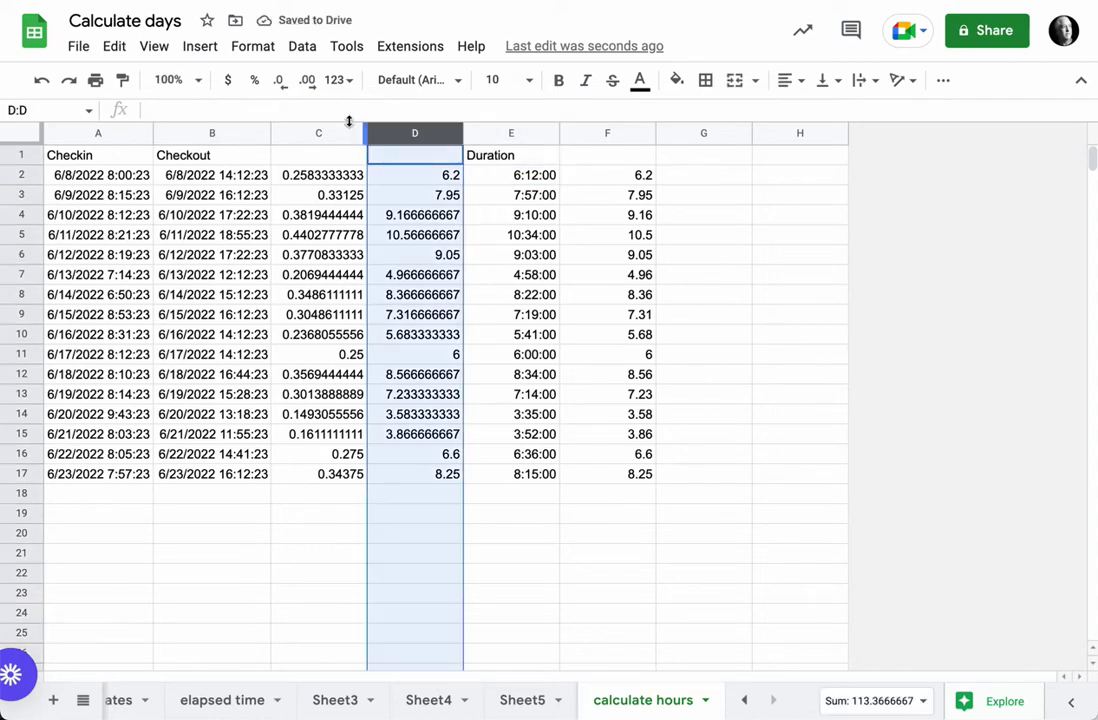
click(309, 84)
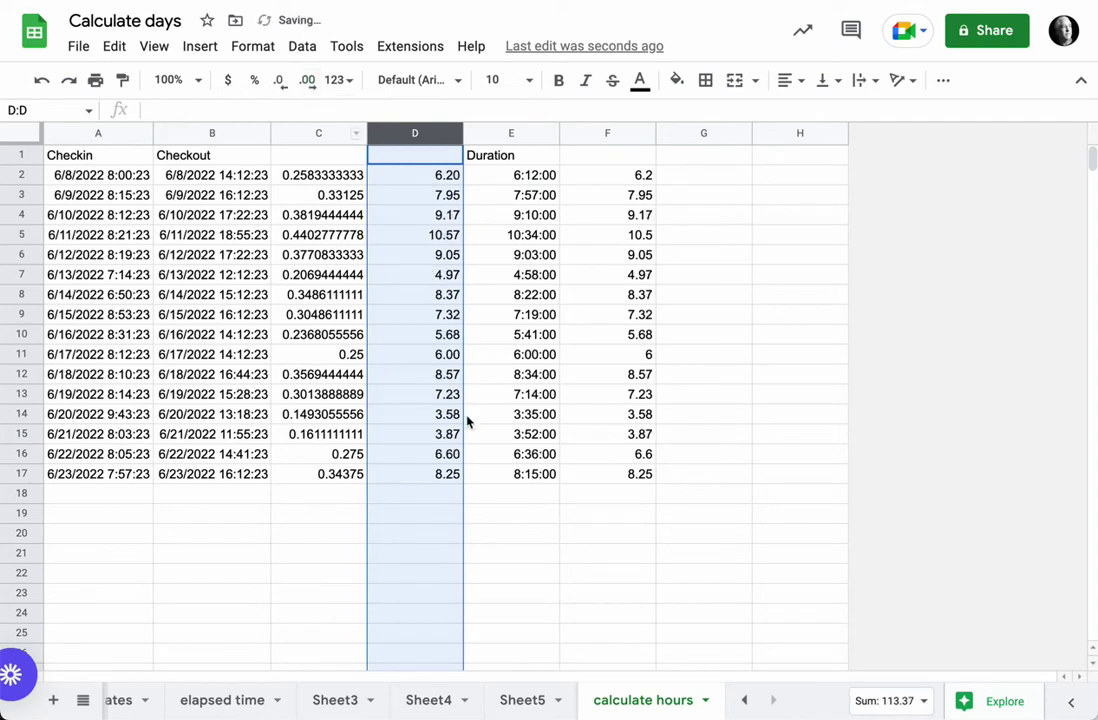
click(620, 134)
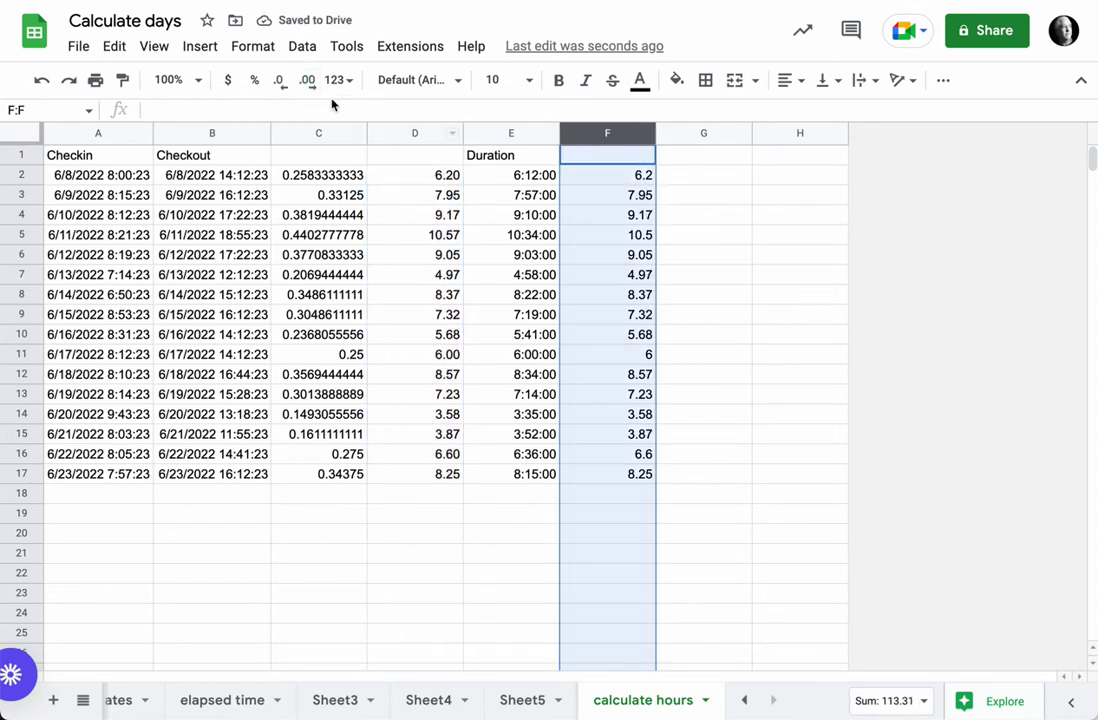
click(306, 82)
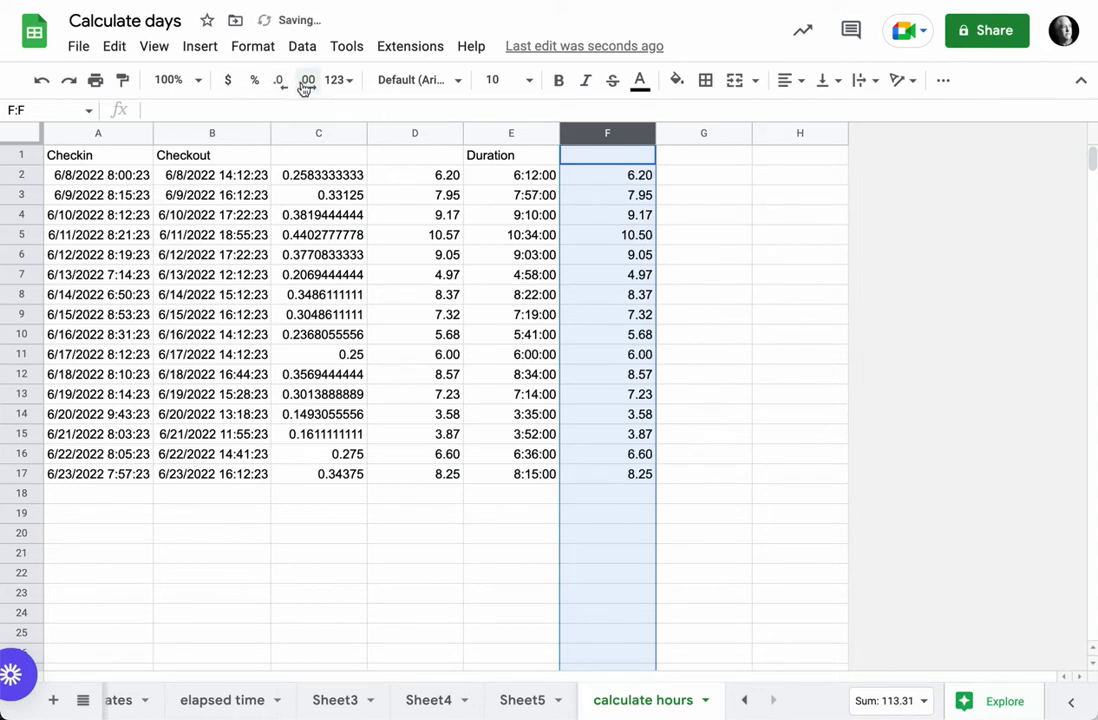
Enter the headers "Subrtraction" in C1 and "Subtract*24" in D1
click(436, 150)
click(437, 178)
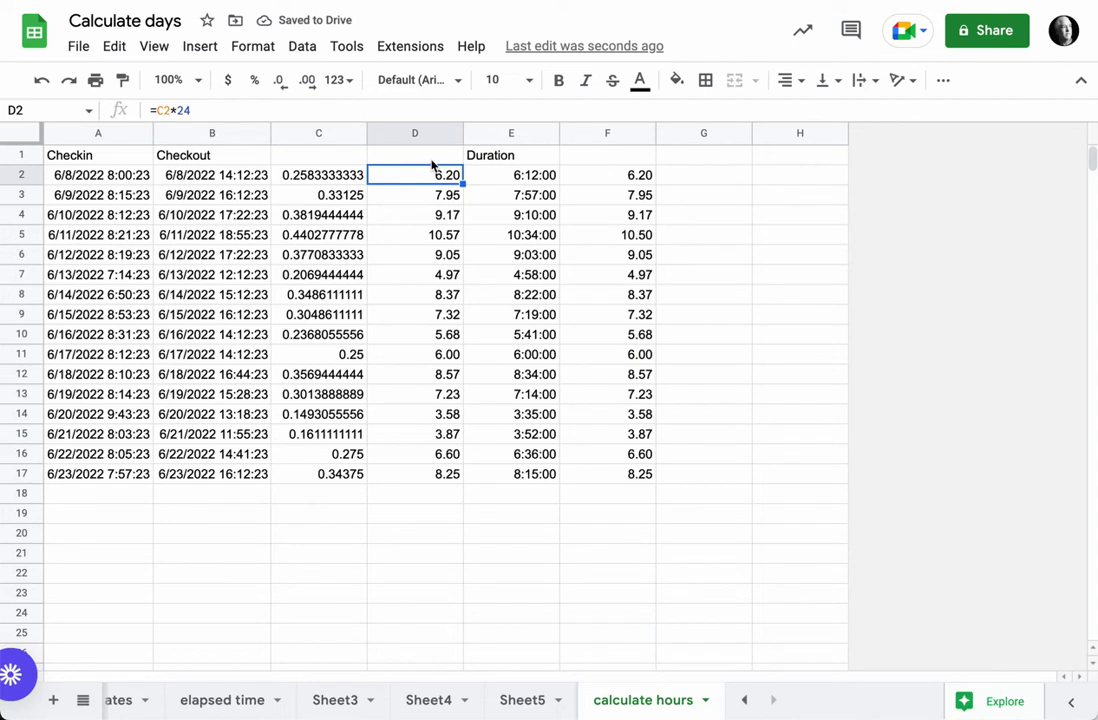
click(325, 154)
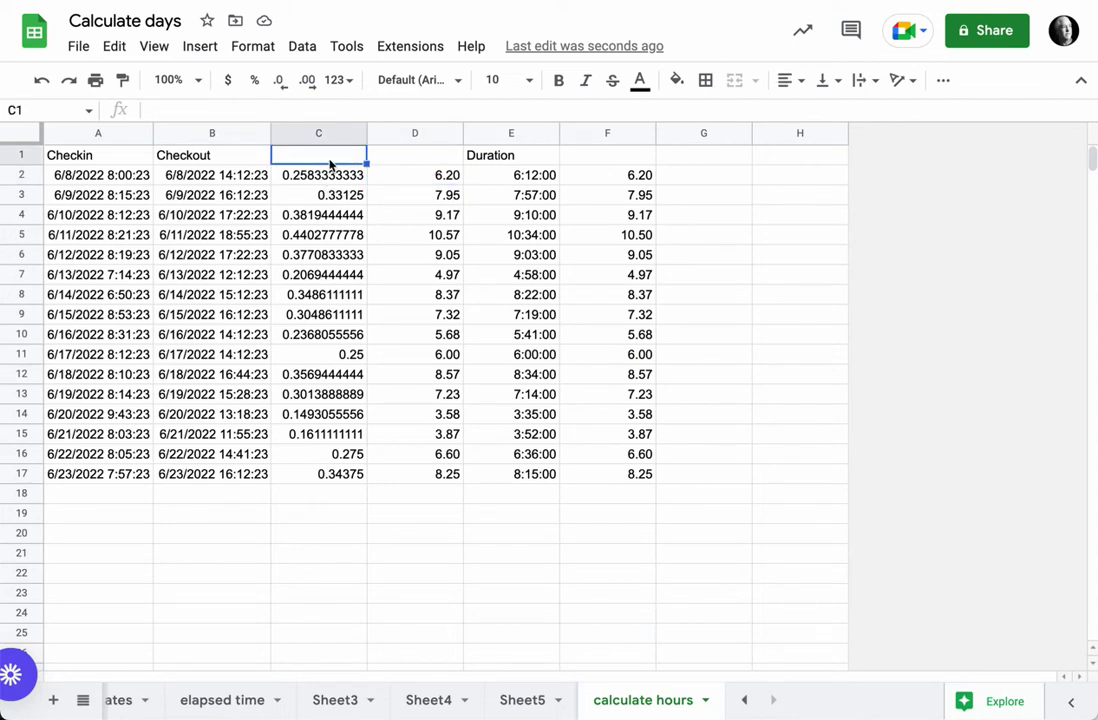
text(Subtra)
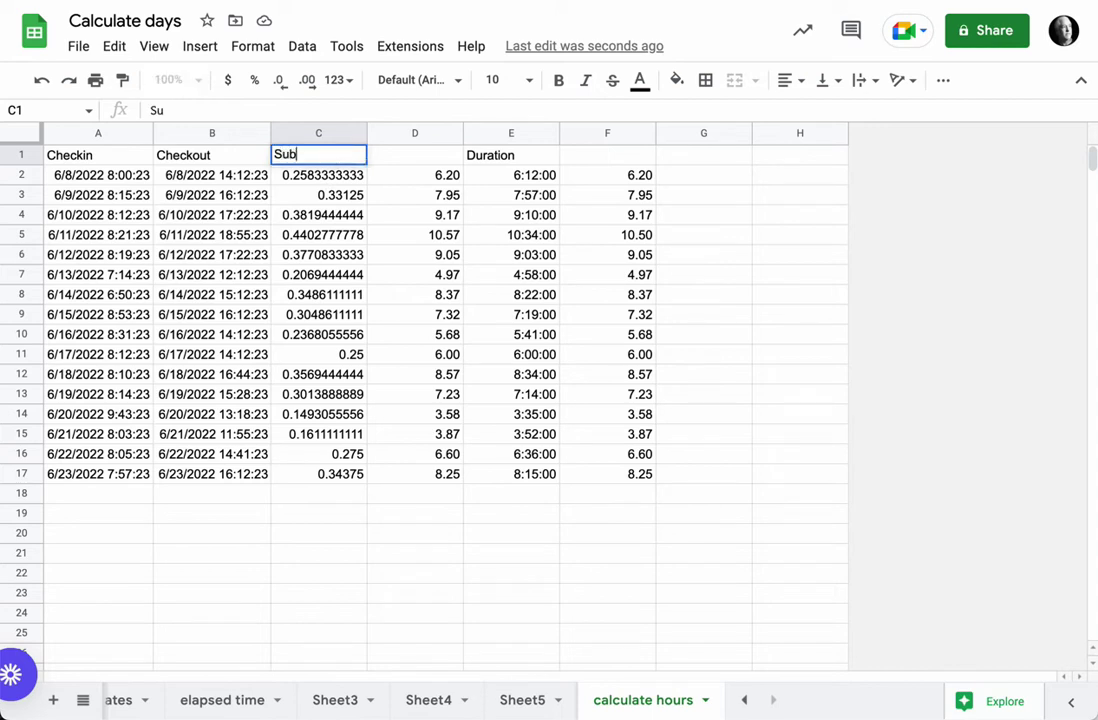
key(BackSpace)
text(ac)
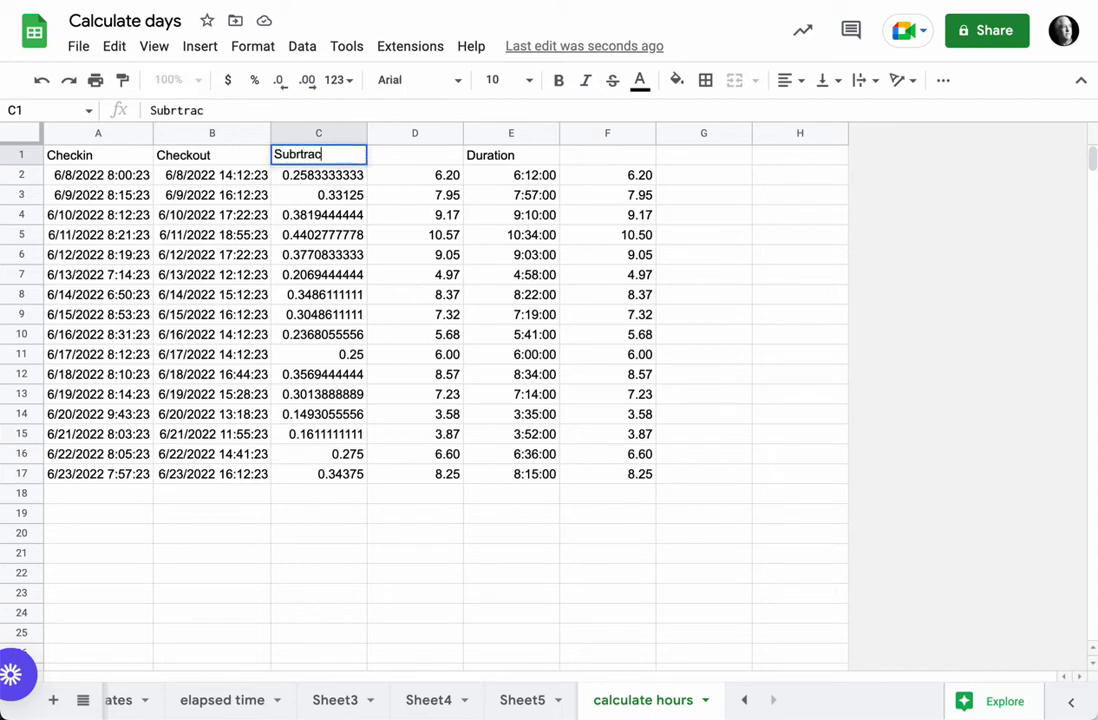
text(tion)
key(Tab)
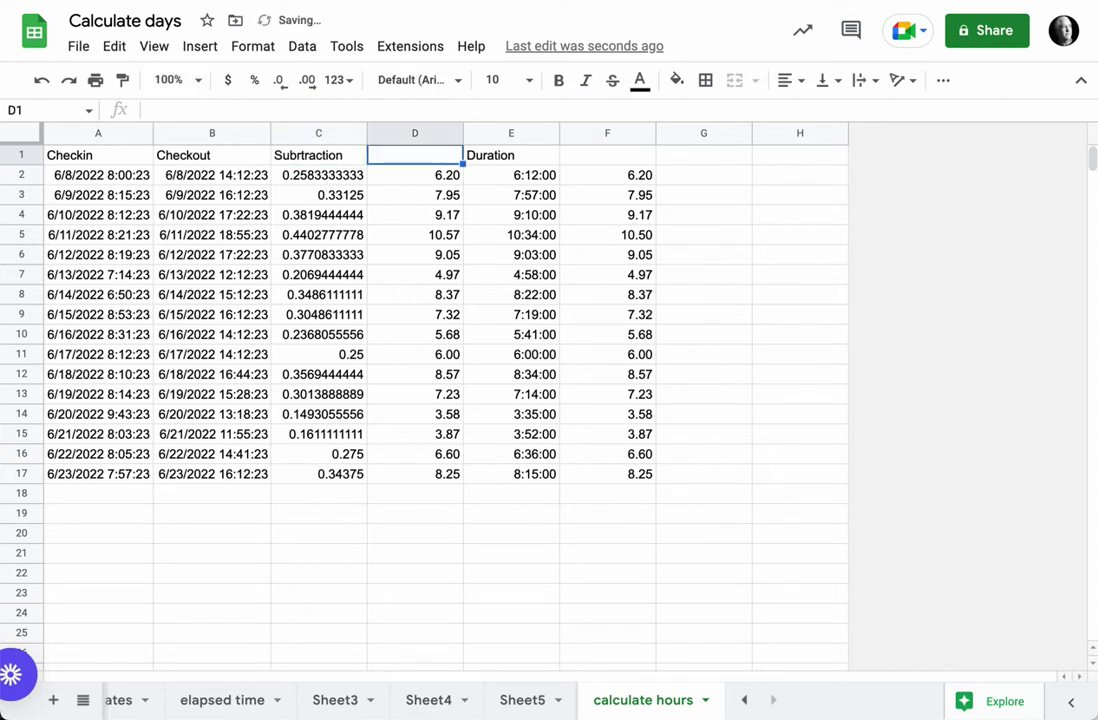
text(Subtra)
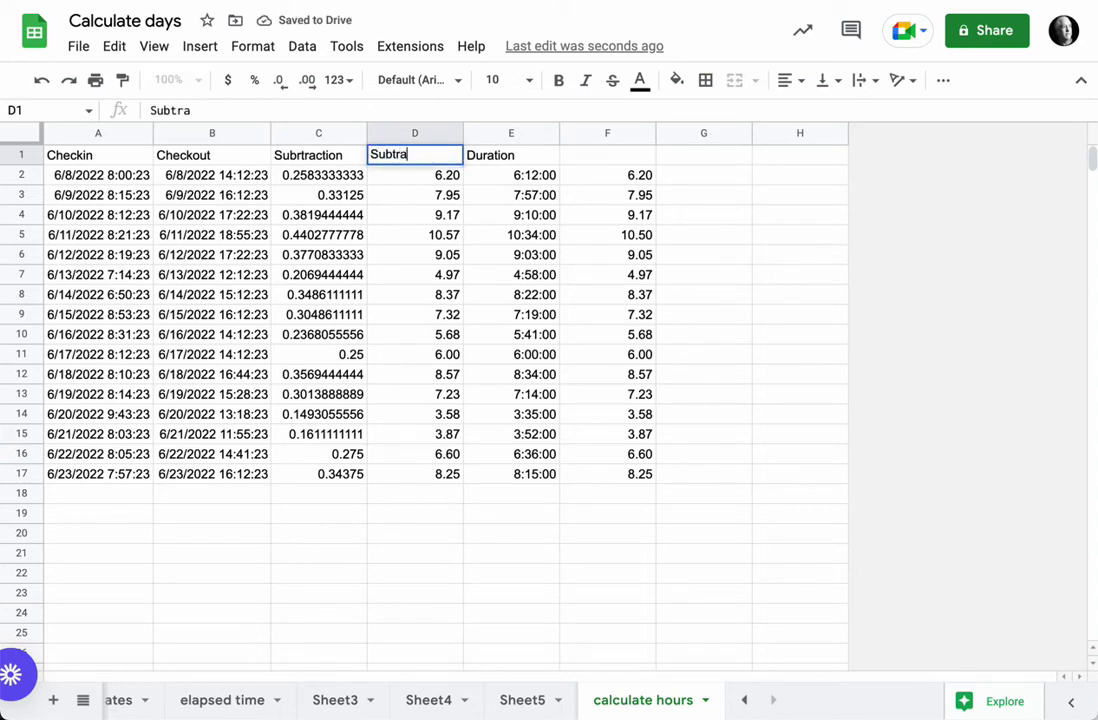
text(ct*24)
key(Return)
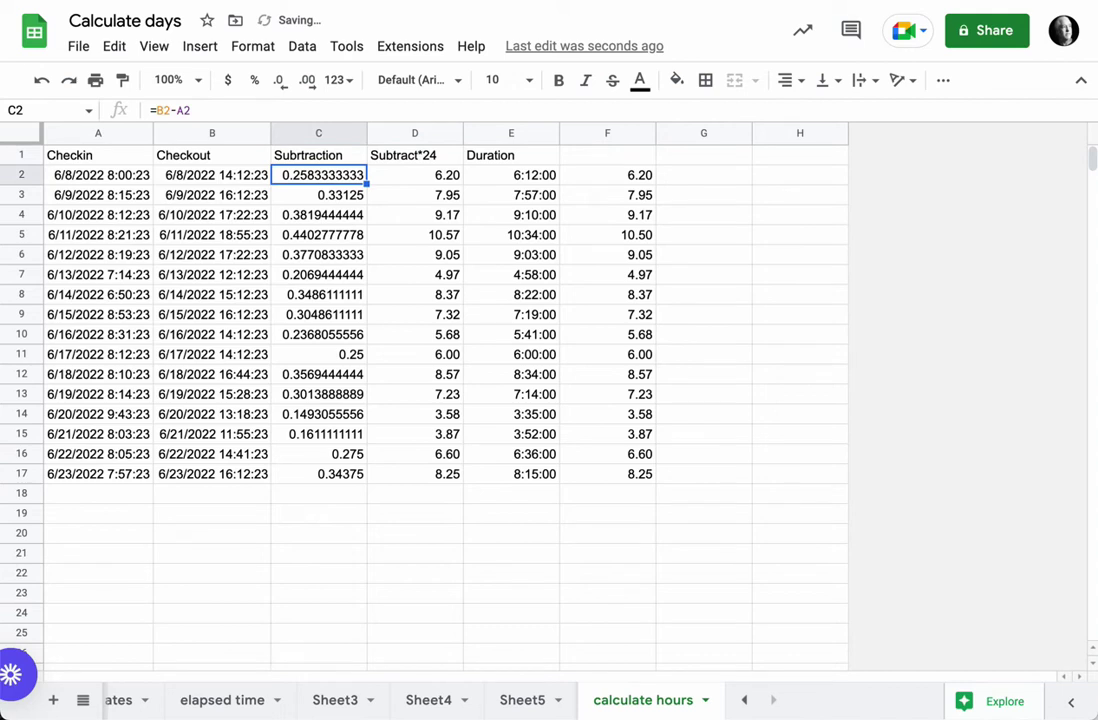
Enter the header "Split" in F1
click(554, 157)
click(566, 159)
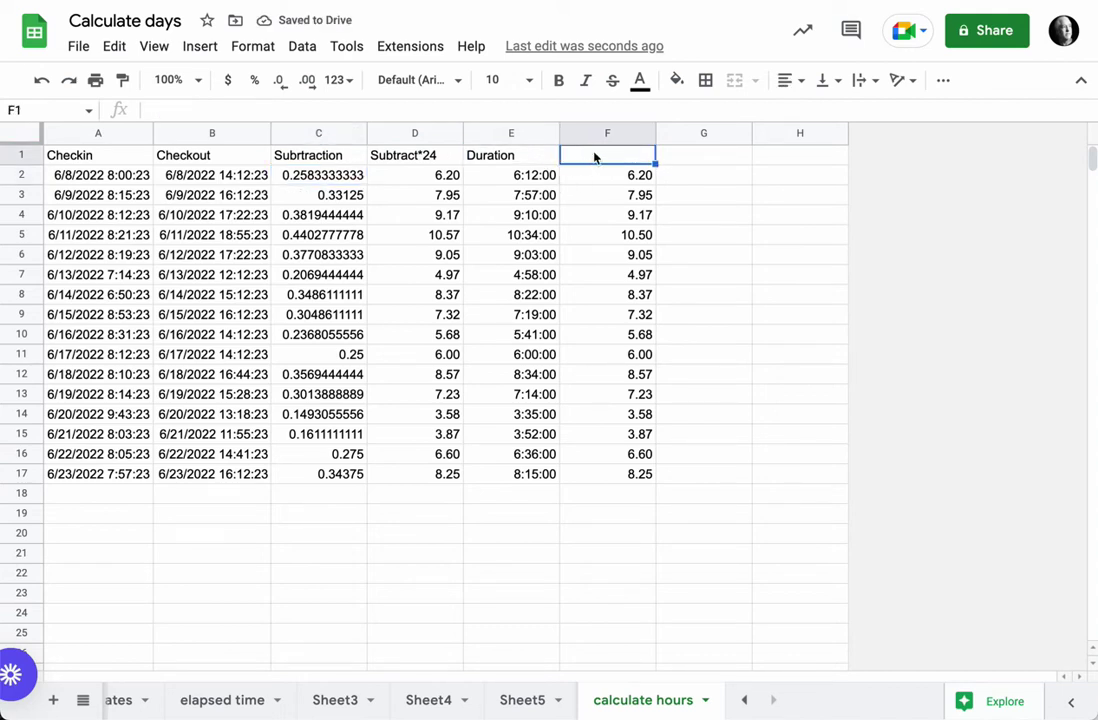
text(Spl)
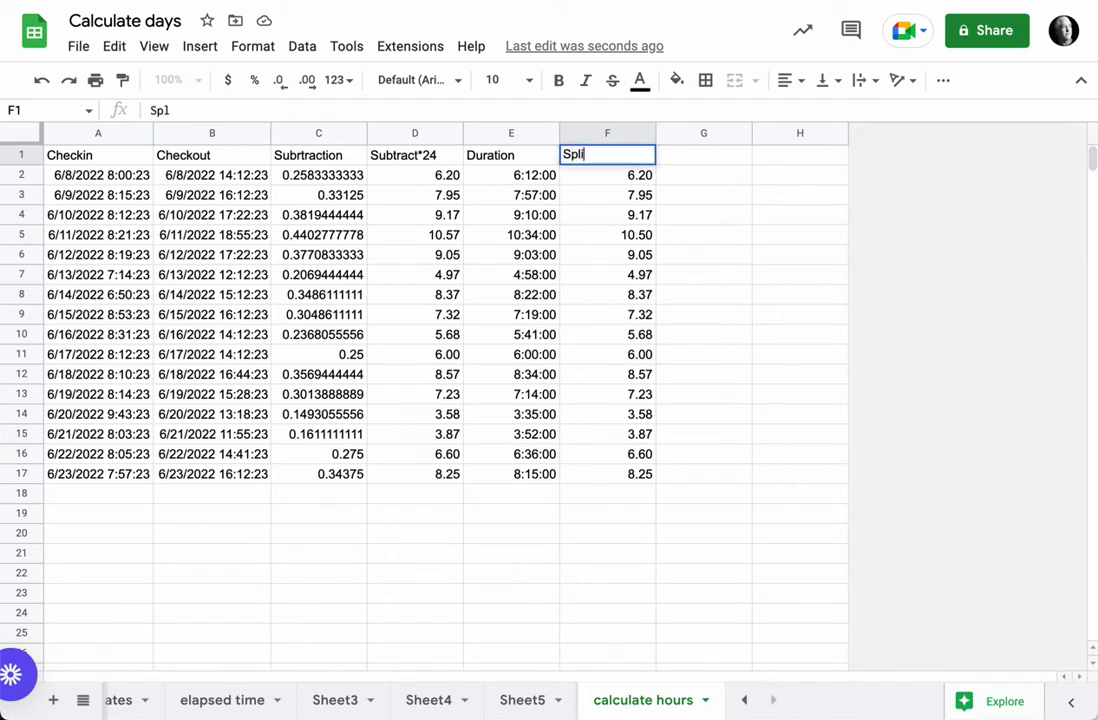
text(it)
key(Return)
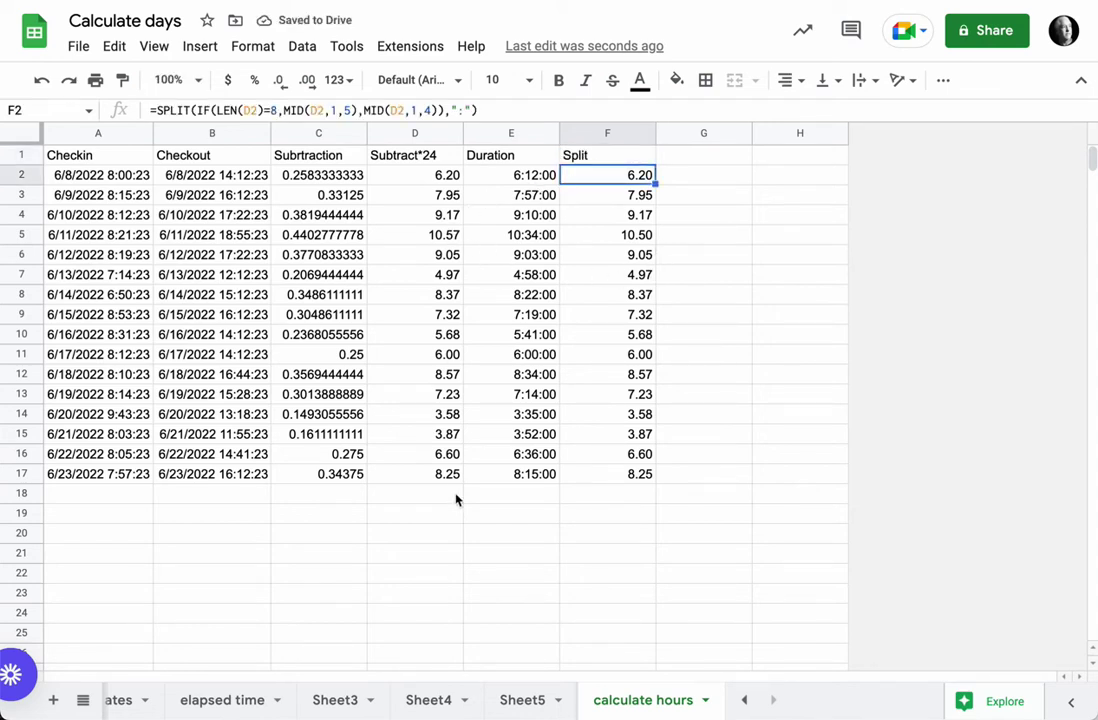
Inspect the formulas behind D2 and C2
click(423, 179)
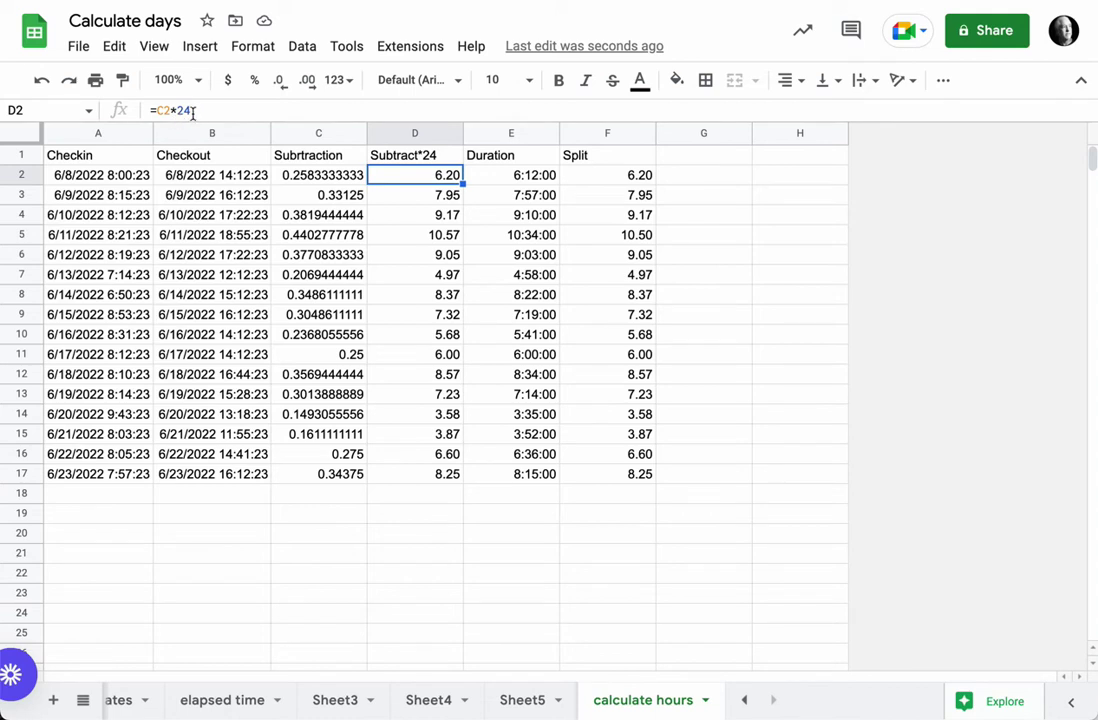
click(325, 172)
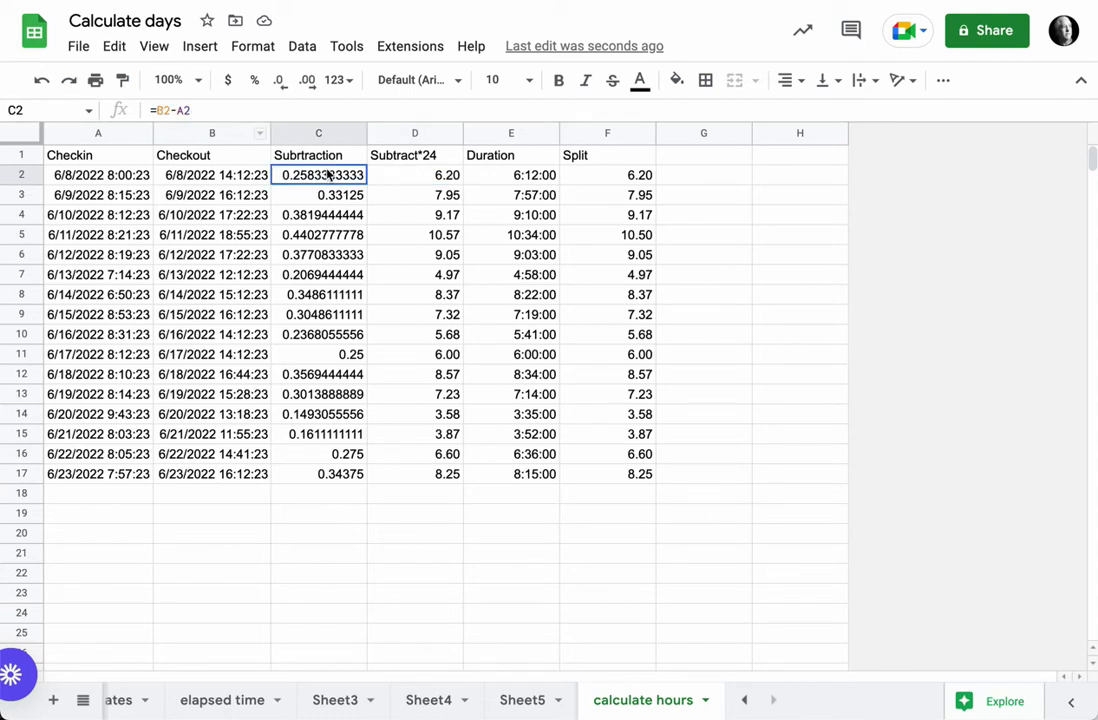
Copy the expression B2-A2 from the formula in C2, leaving that formula as it is
click(405, 178)
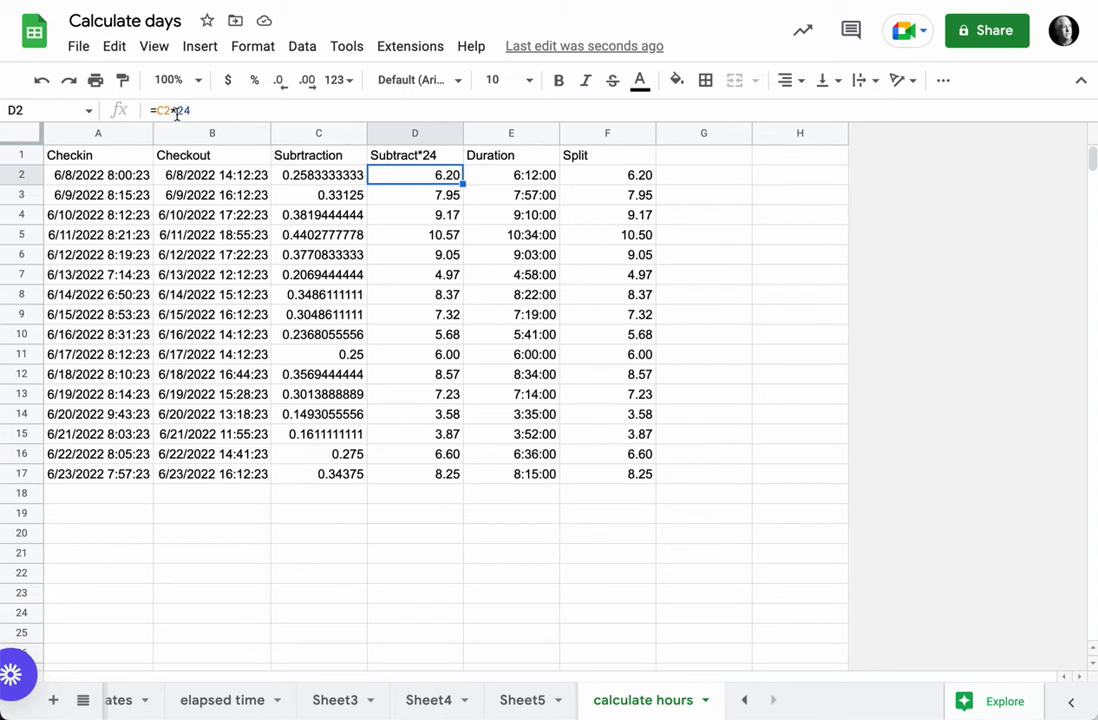
click(302, 175)
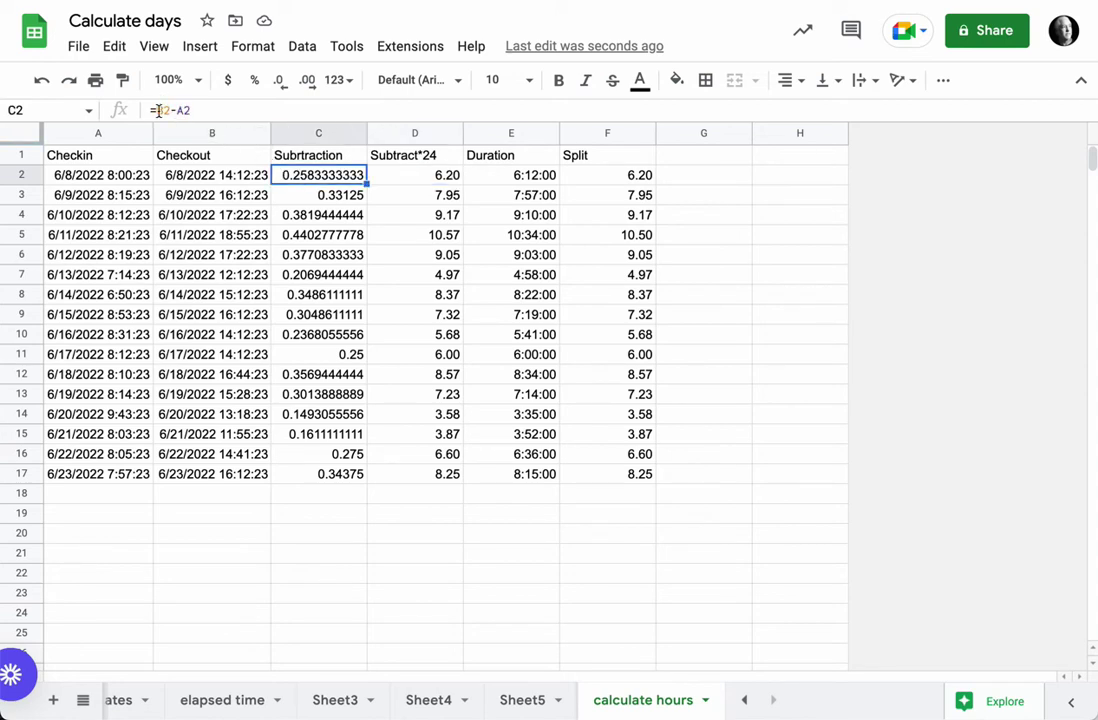
drag(160, 111, 192, 111)
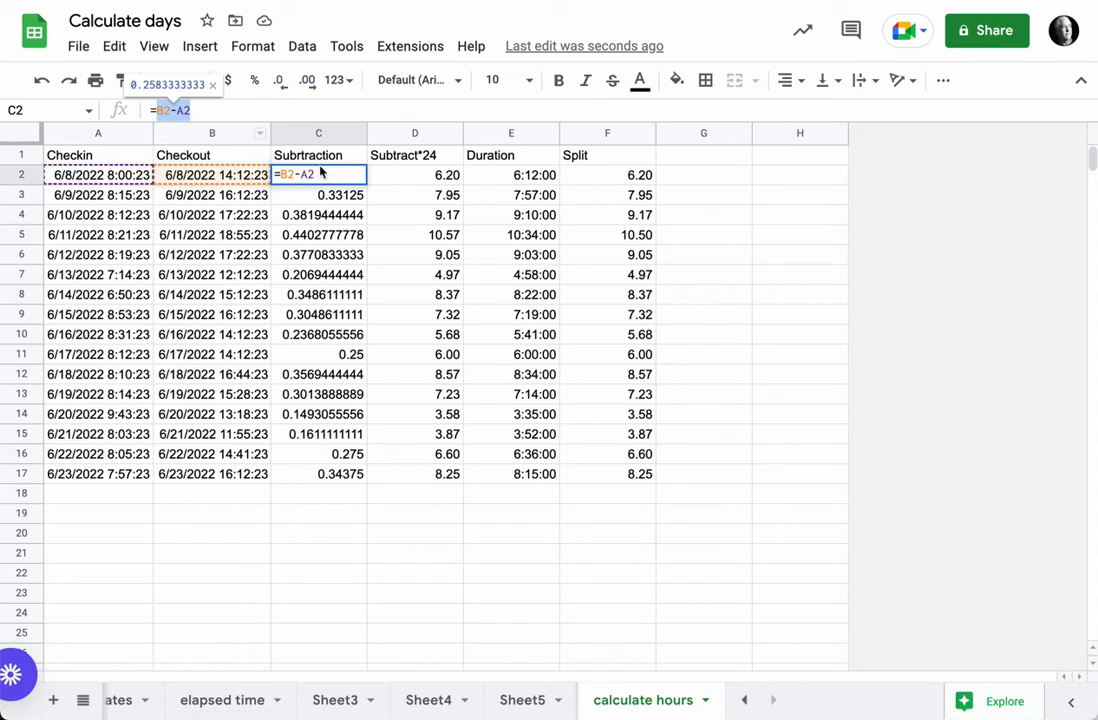
key(Return)
Rewrite the formula in D2 as =(B2-A2)*24 and fill it down to D17
click(407, 183)
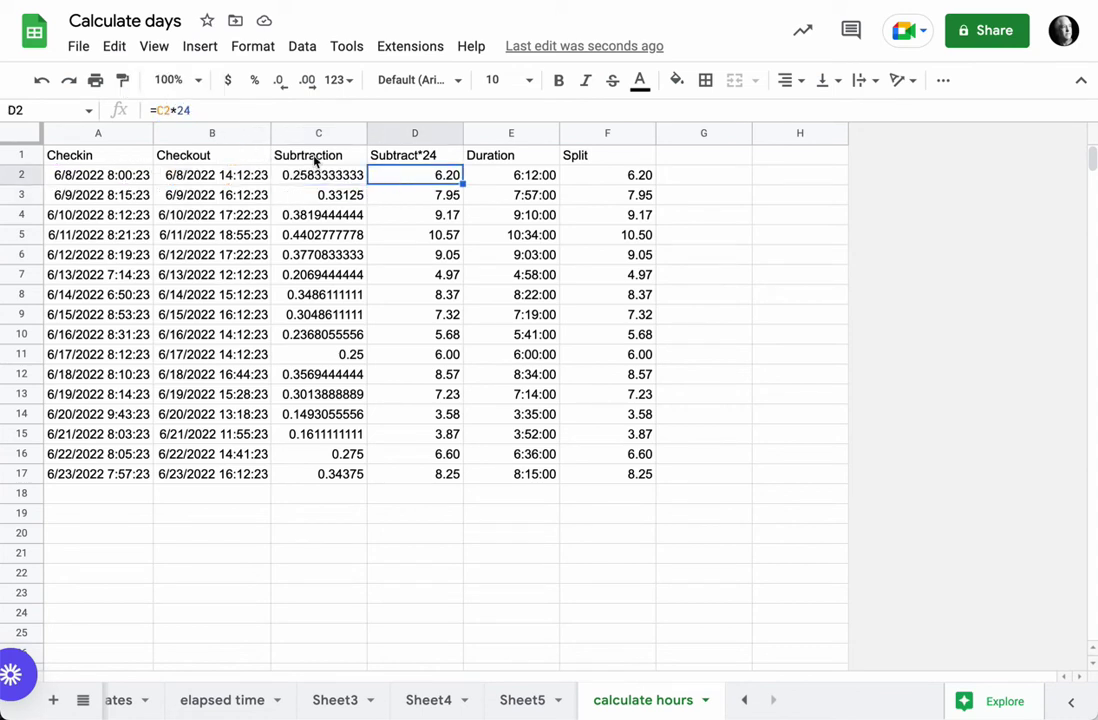
drag(153, 110, 167, 110)
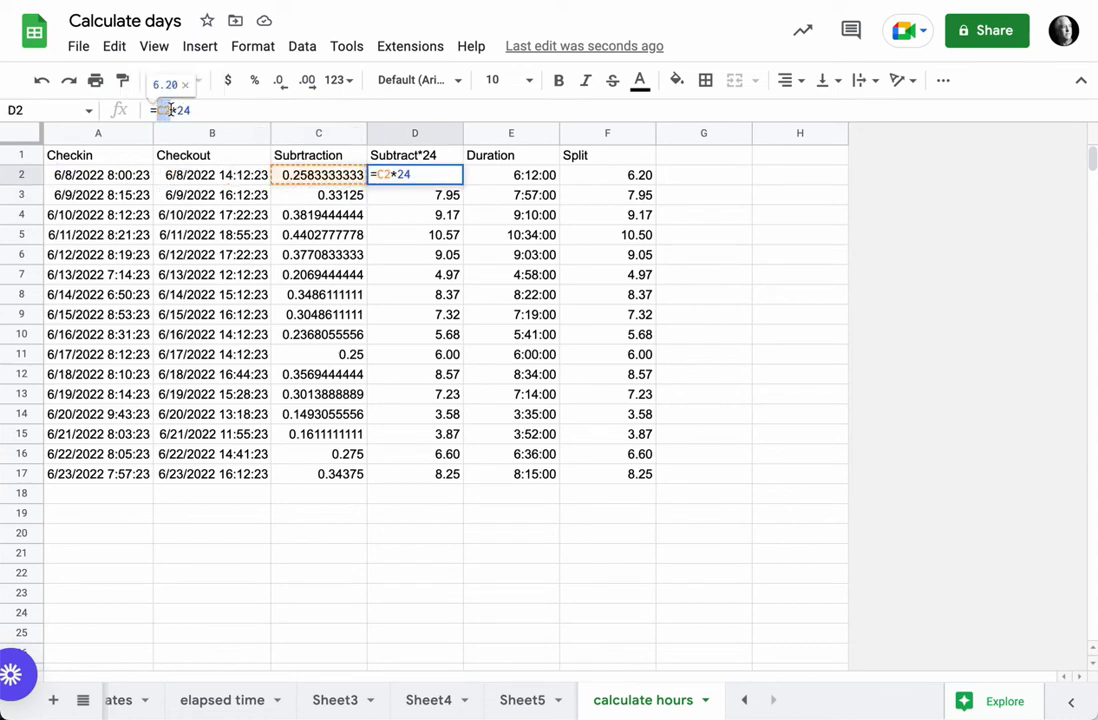
text(B2-A2)
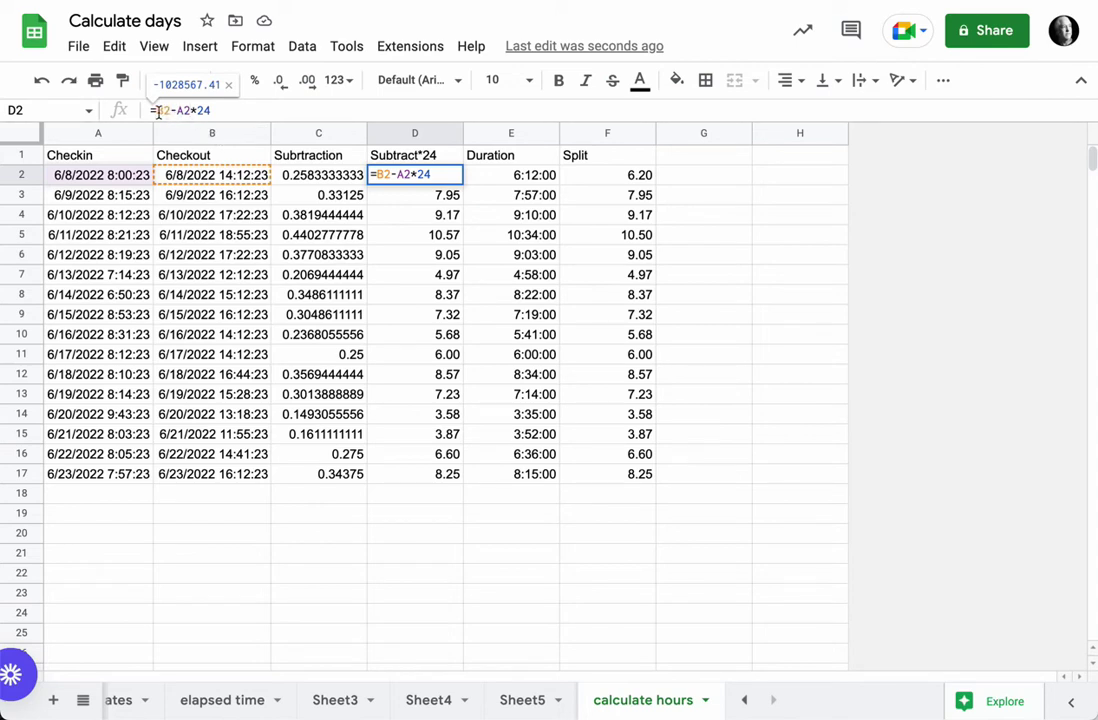
click(155, 111)
text(()
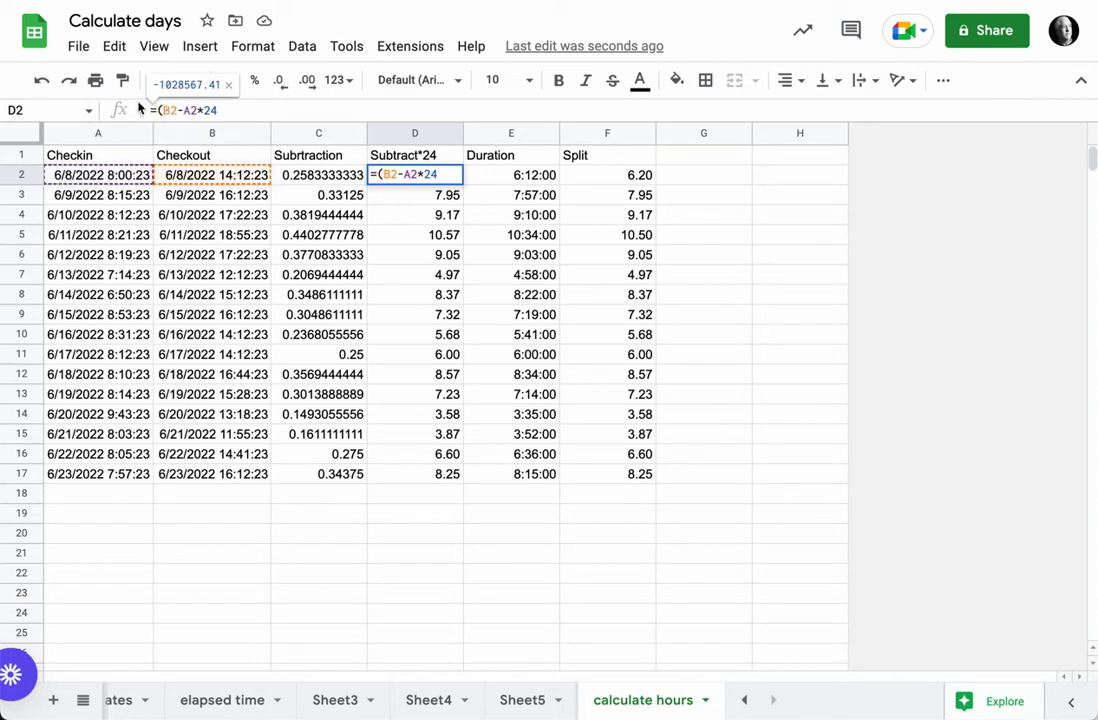
click(195, 111)
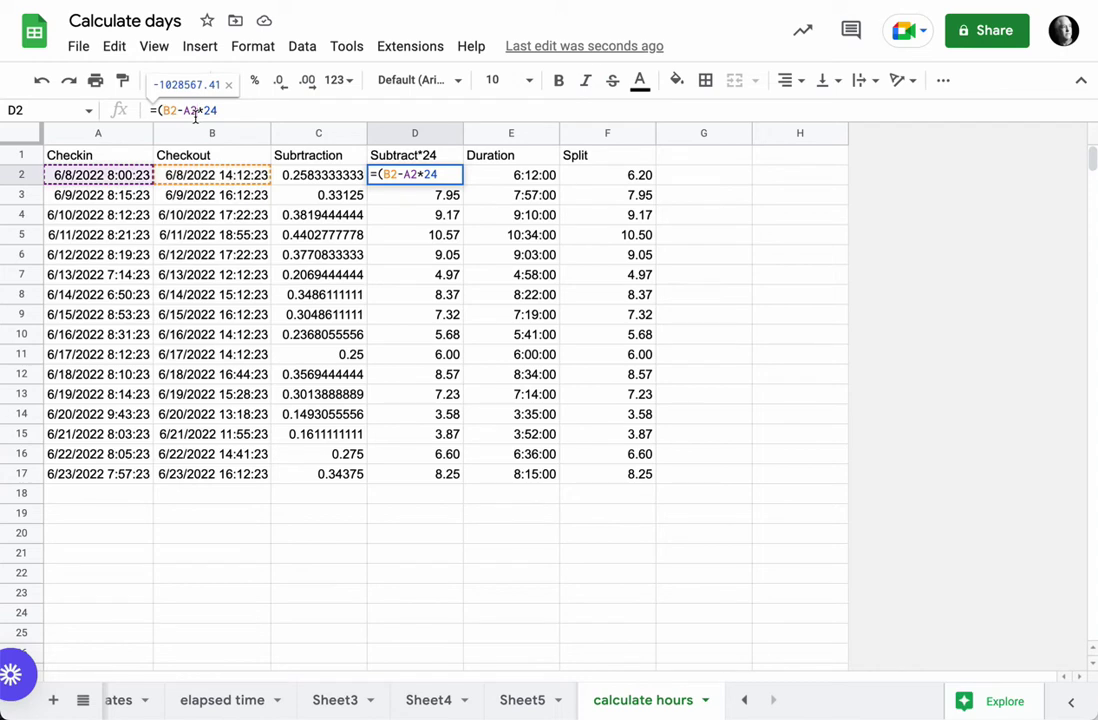
text())
key(Return)
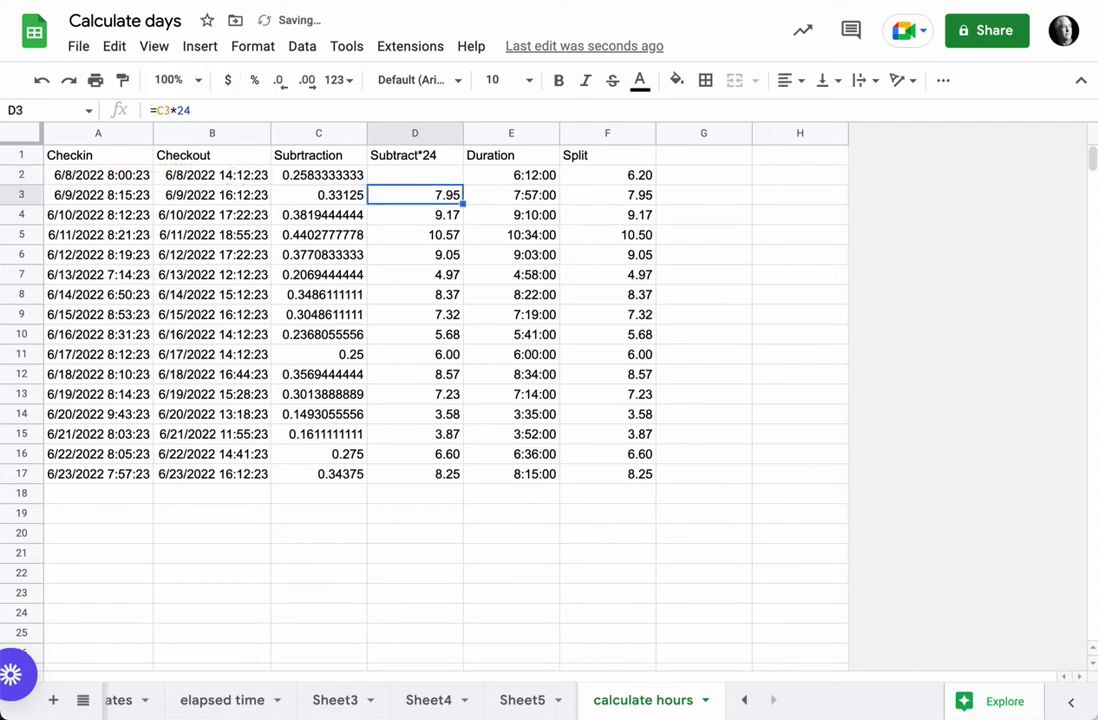
click(398, 176)
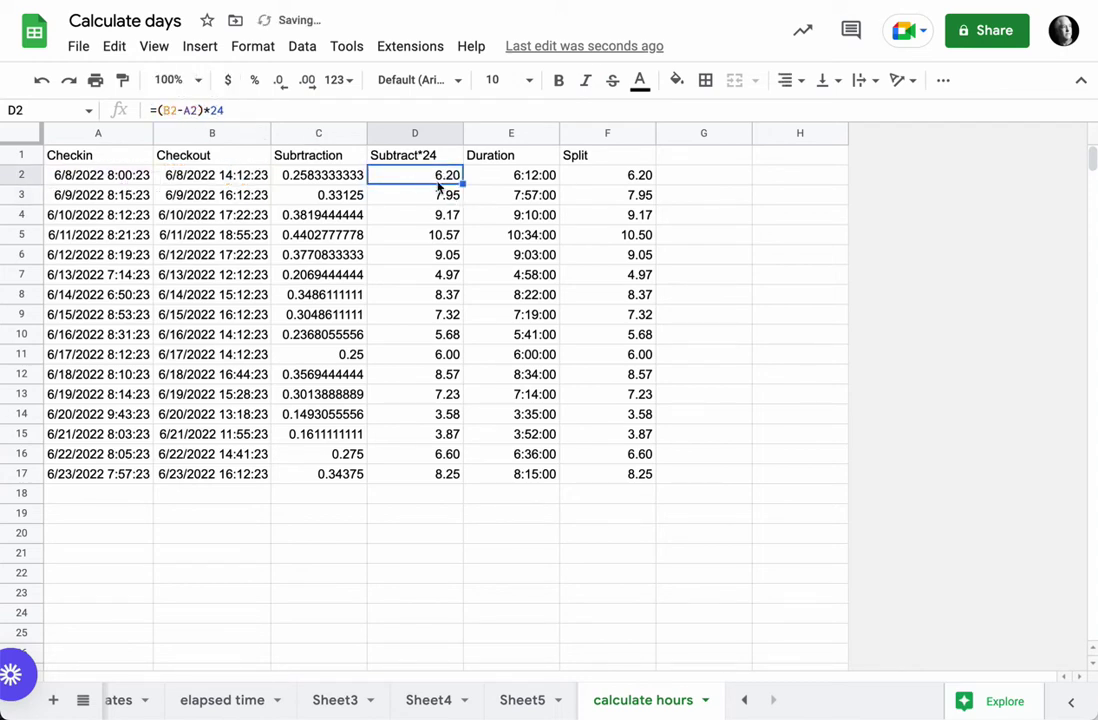
drag(462, 183, 450, 485)
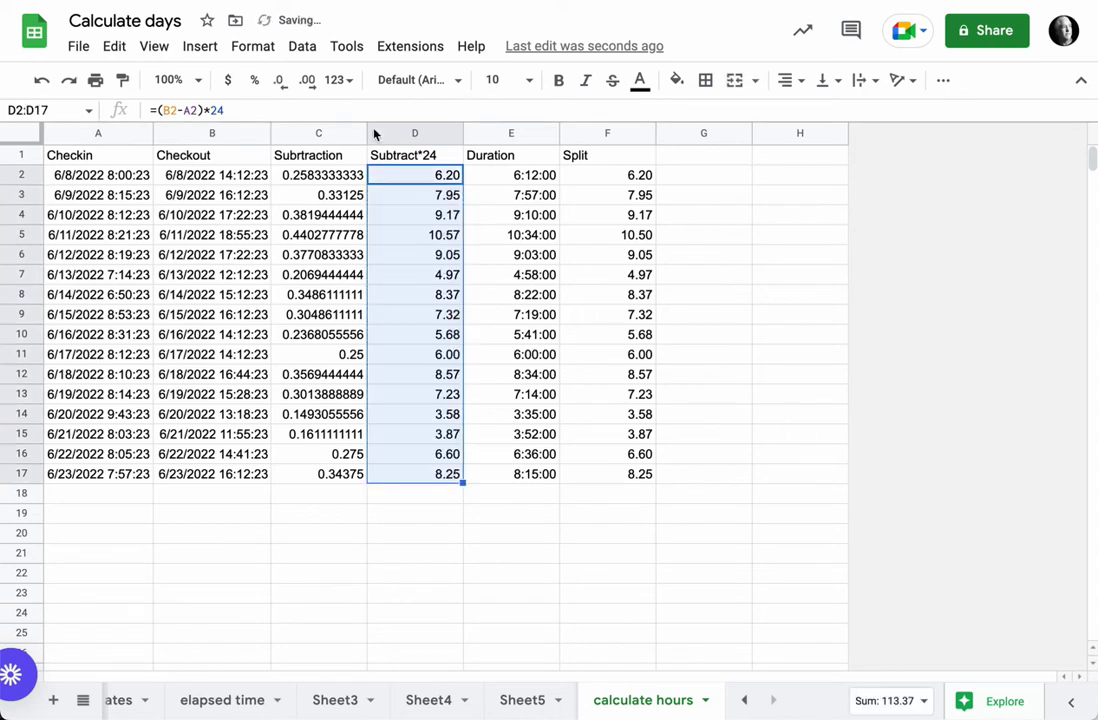
Delete the "Subrtraction" column and slightly narrow the "Subtract*24" column
click(332, 143)
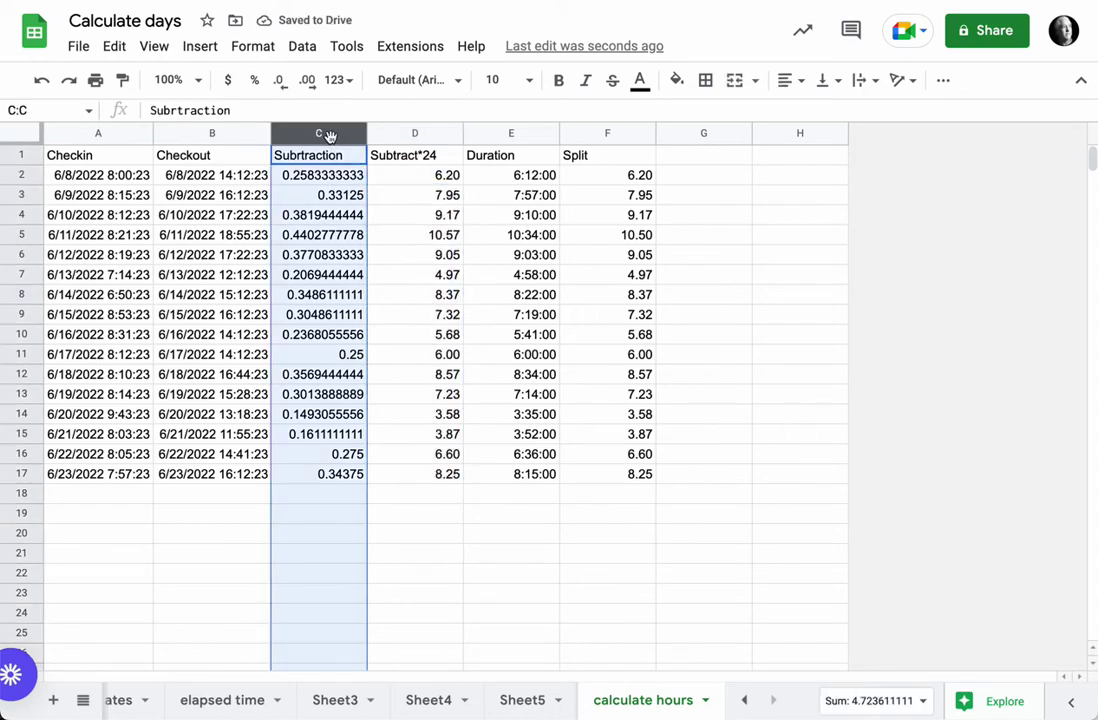
key(Delete)
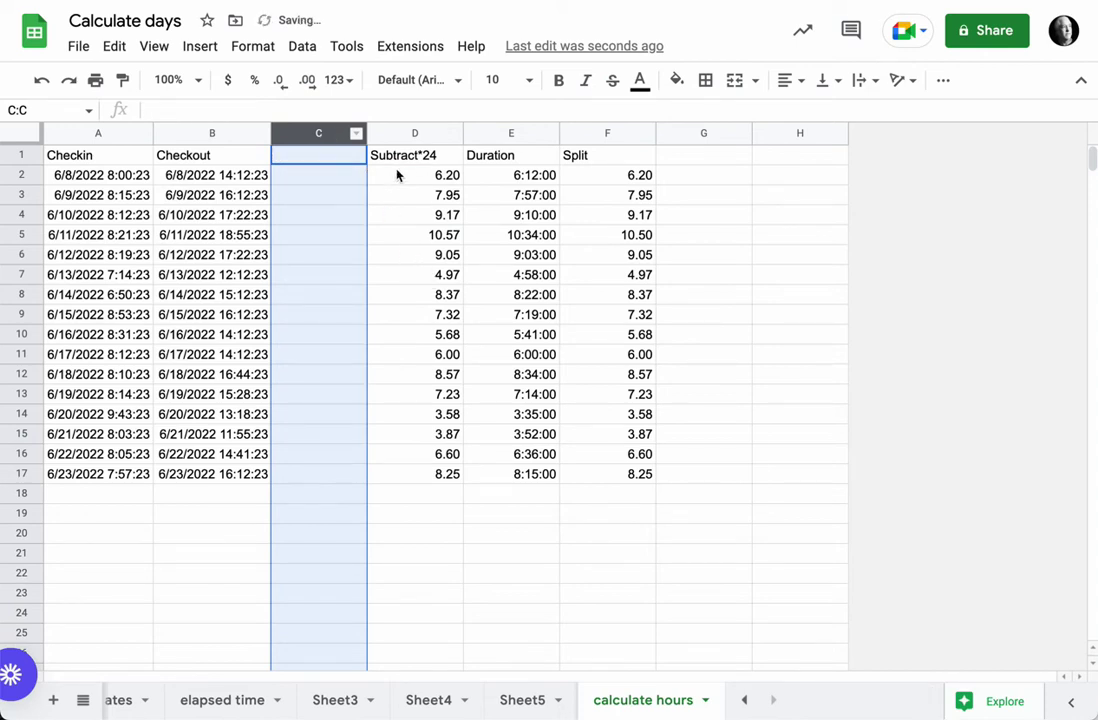
click(355, 135)
click(429, 344)
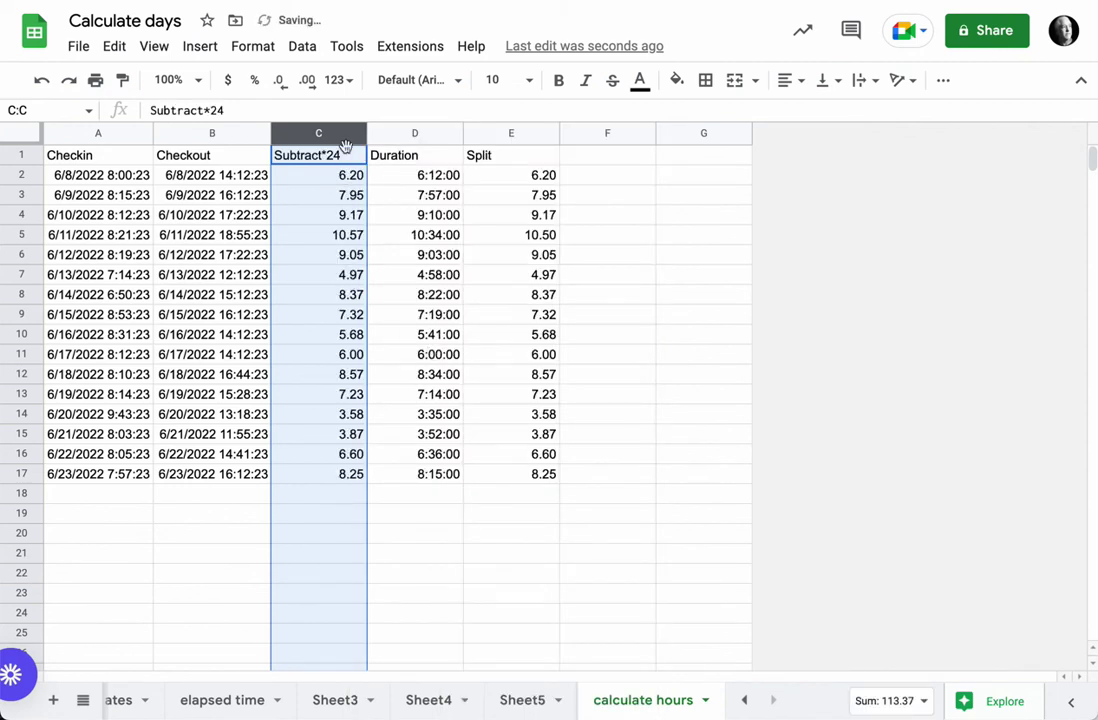
drag(366, 133, 352, 133)
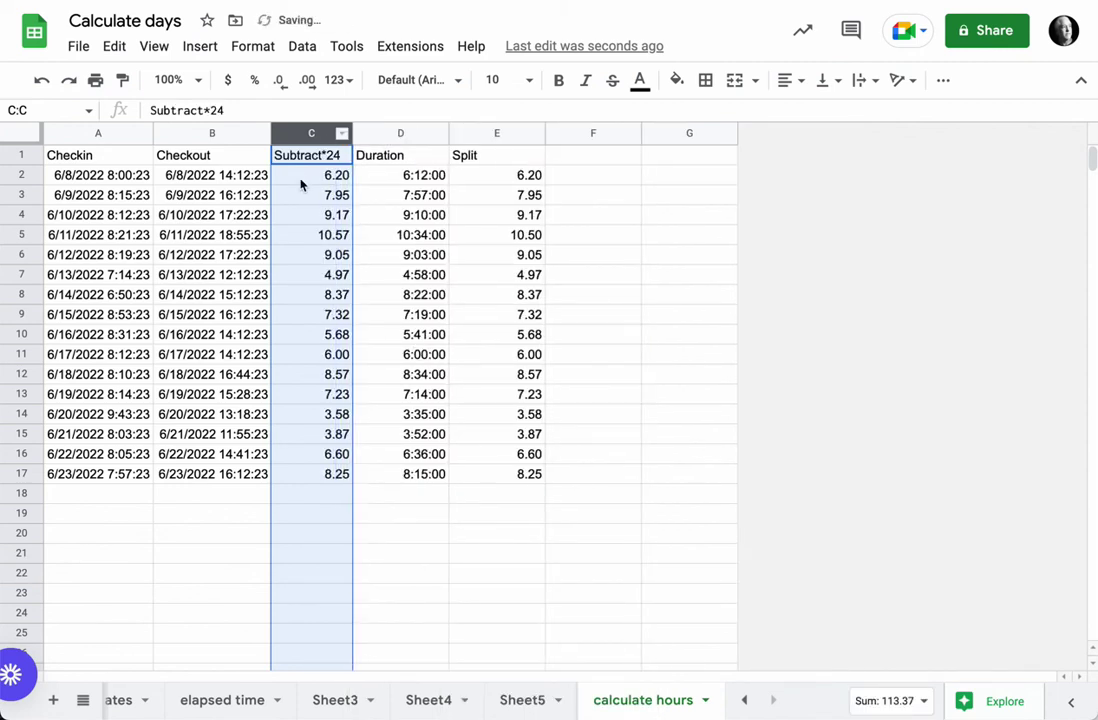
click(301, 184)
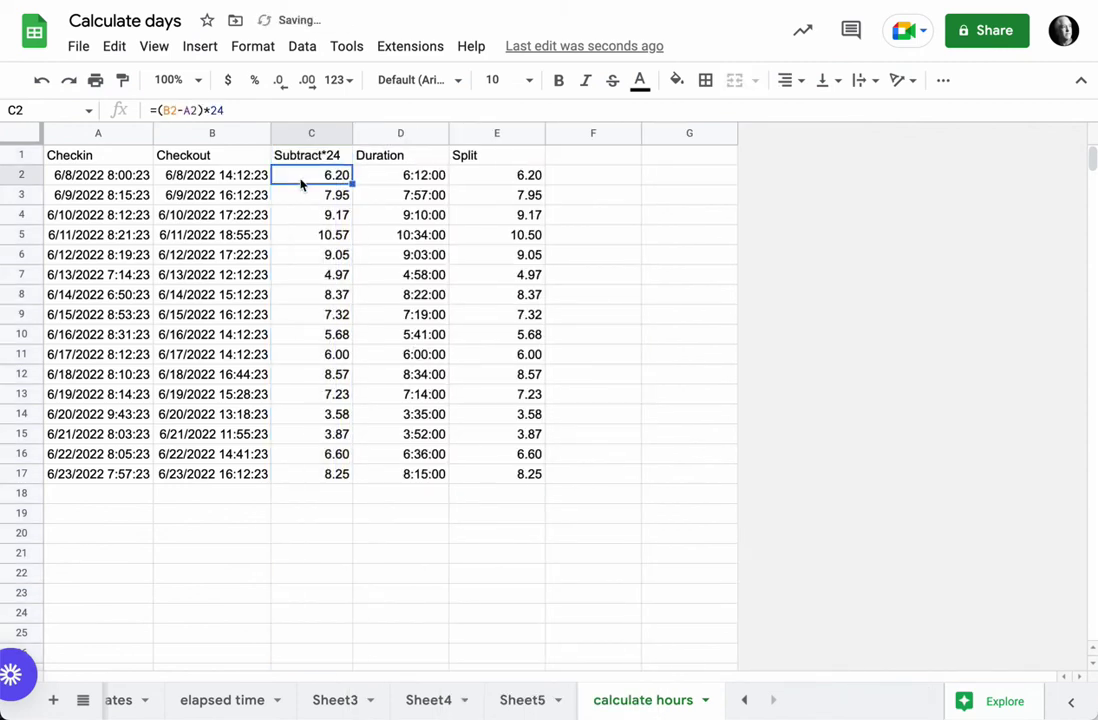
click(404, 180)
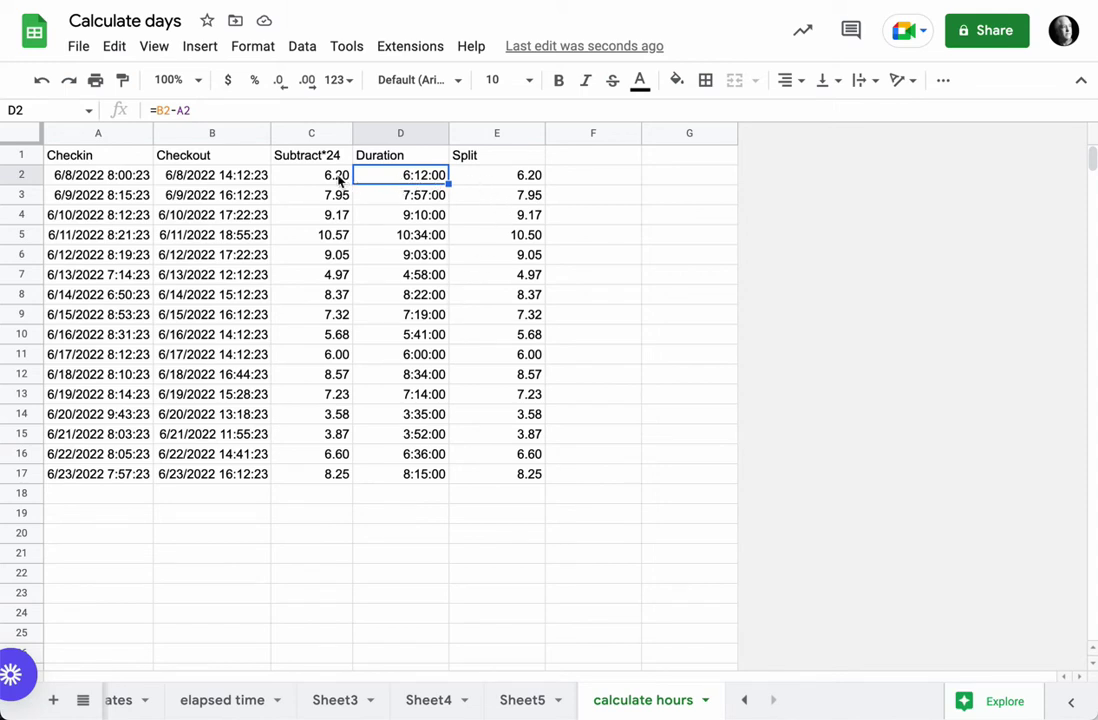
Enter the header "Rate" in F1 and the hourly rate 25 in F2
click(568, 163)
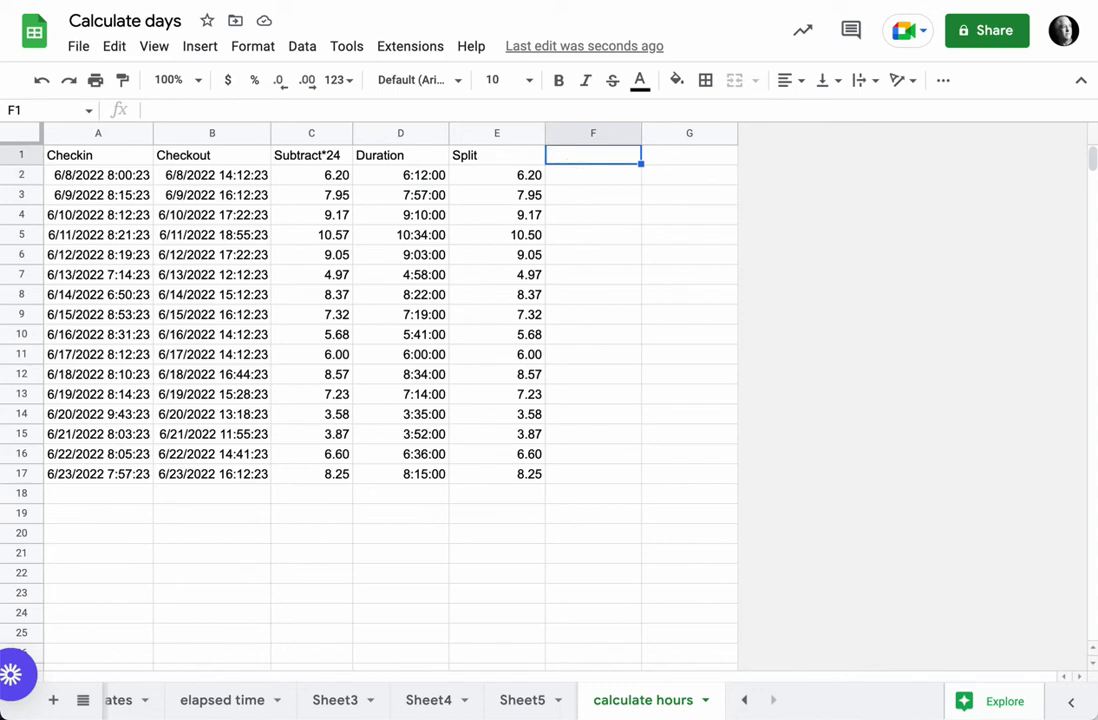
text(Rate)
key(Return)
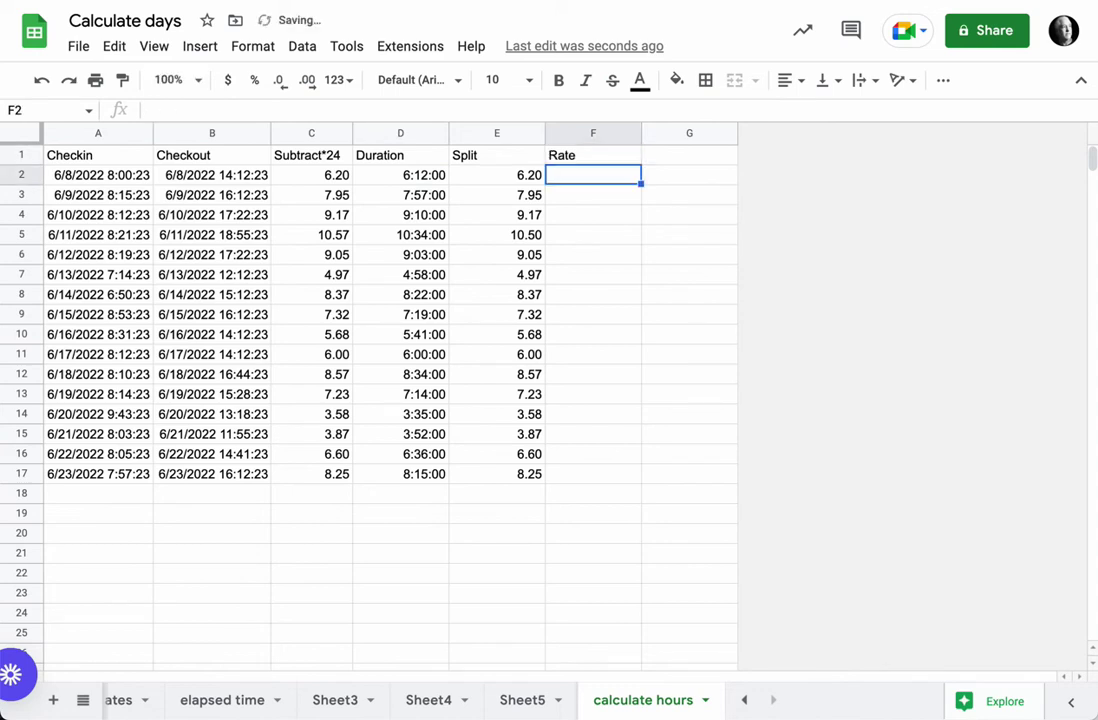
text(25)
key(Return)
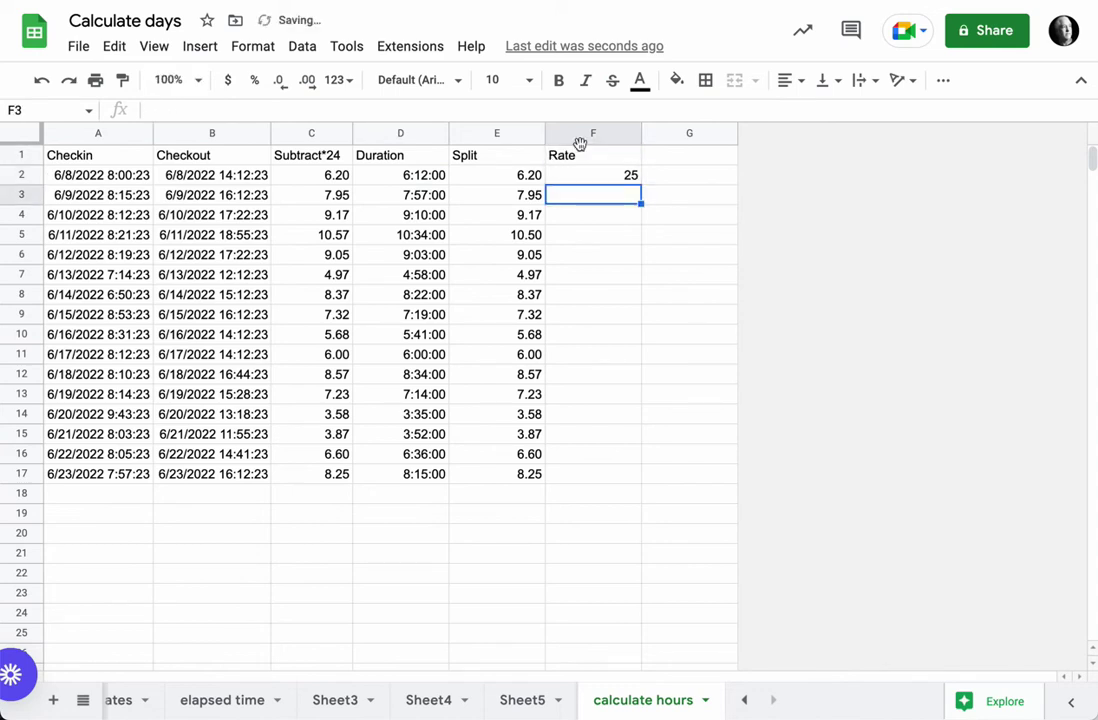
Enter the header "Earnings" in G1 and the formula =C2*F2 in G2
click(702, 182)
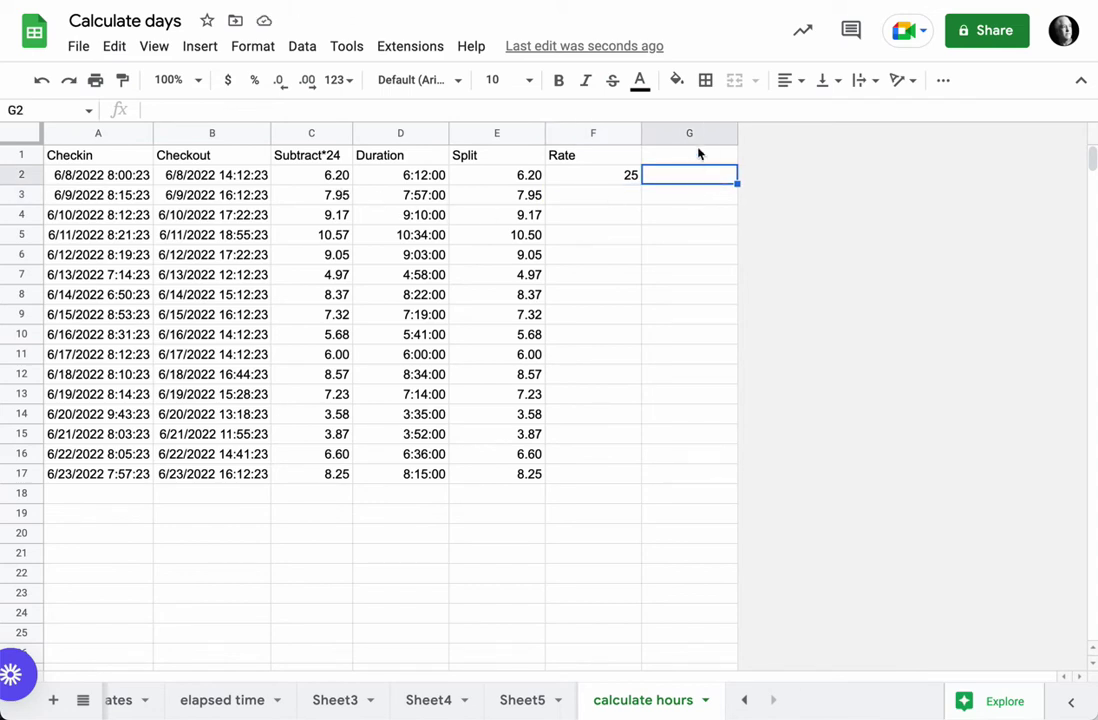
click(695, 157)
text(Earnings)
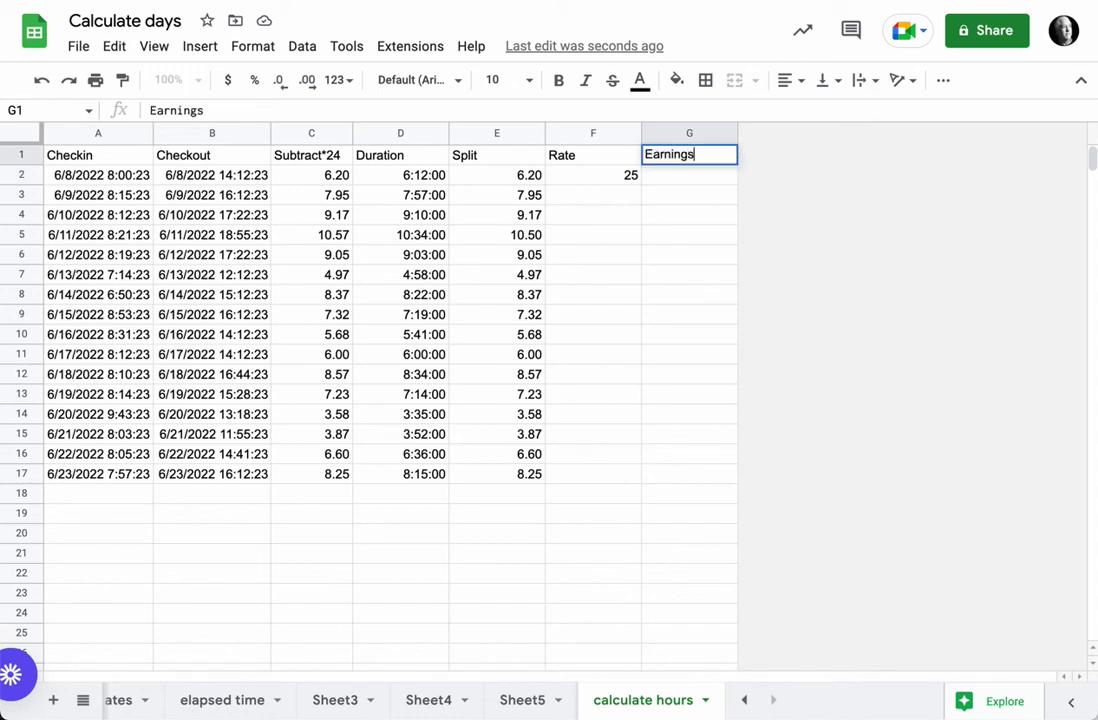
key(Return)
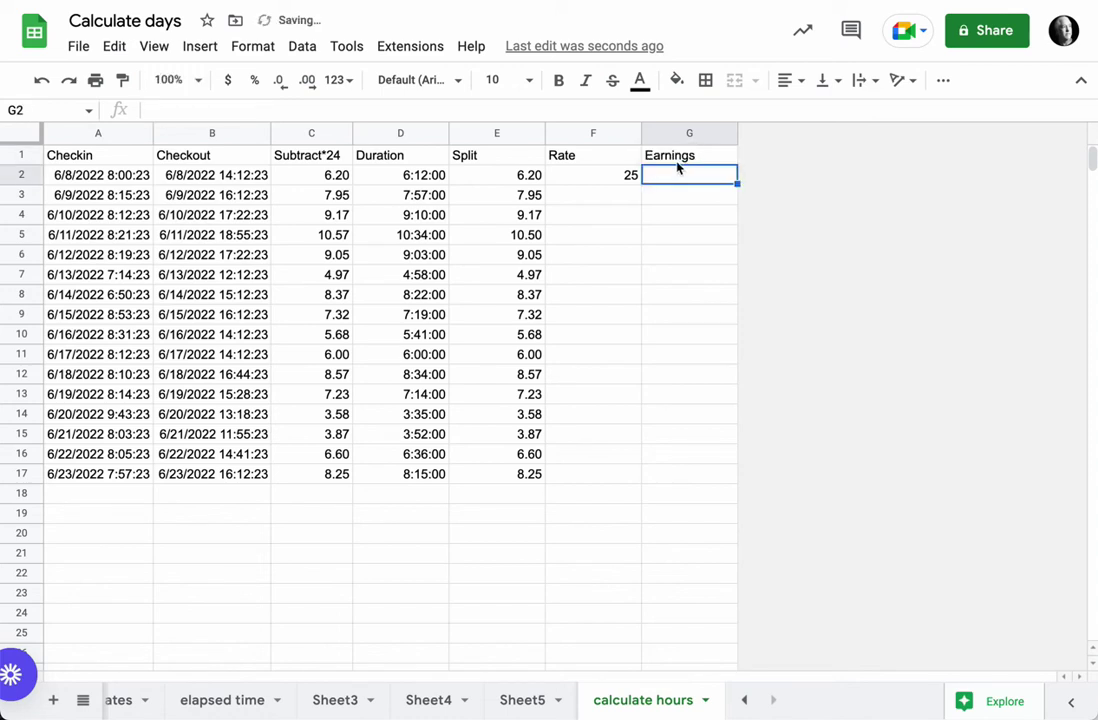
text(=)
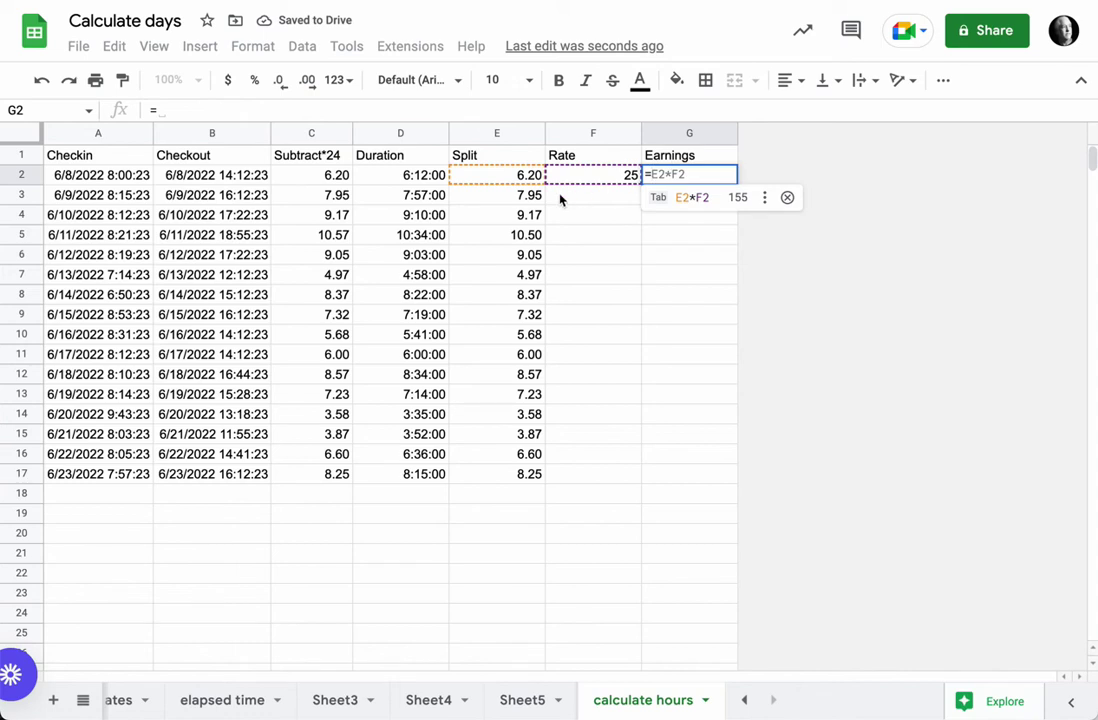
click(345, 183)
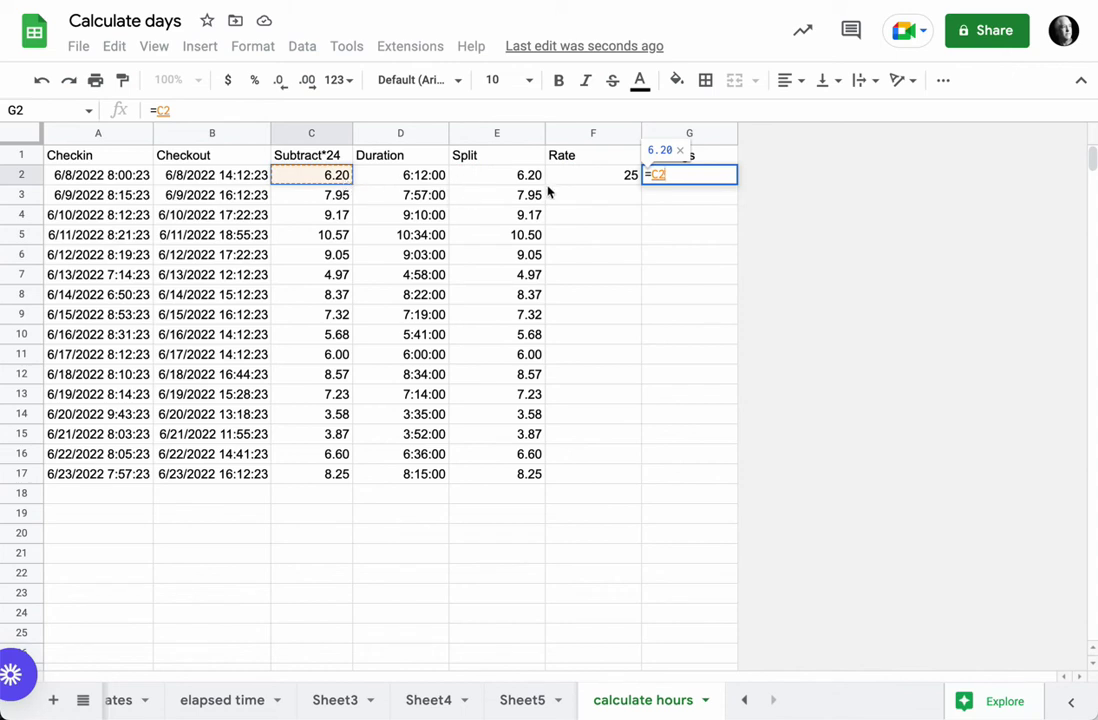
text(*)
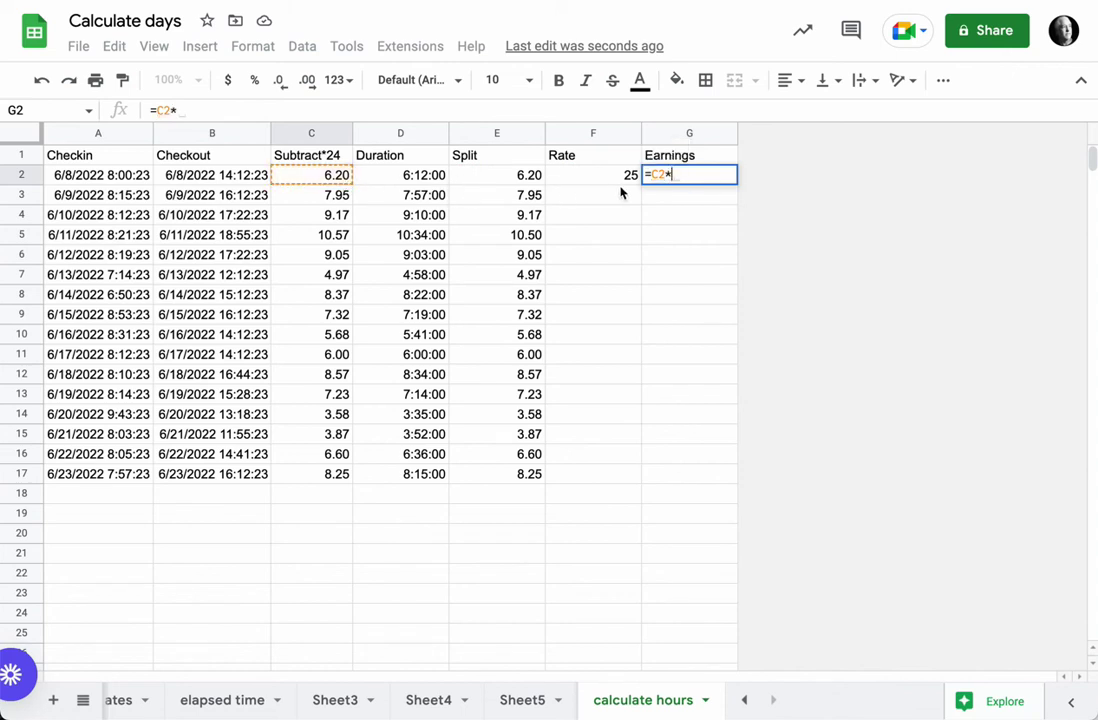
click(610, 183)
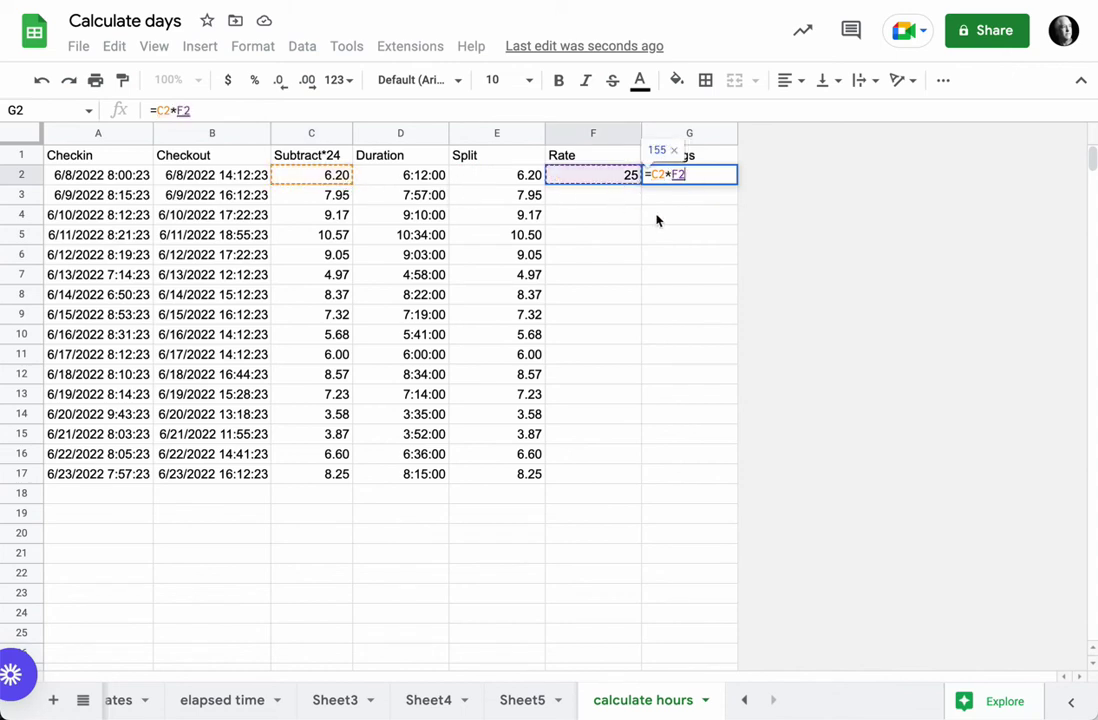
key(Return)
Format the rate in F2 as dollar currency and fill F2:G2 down to row 17
click(606, 179)
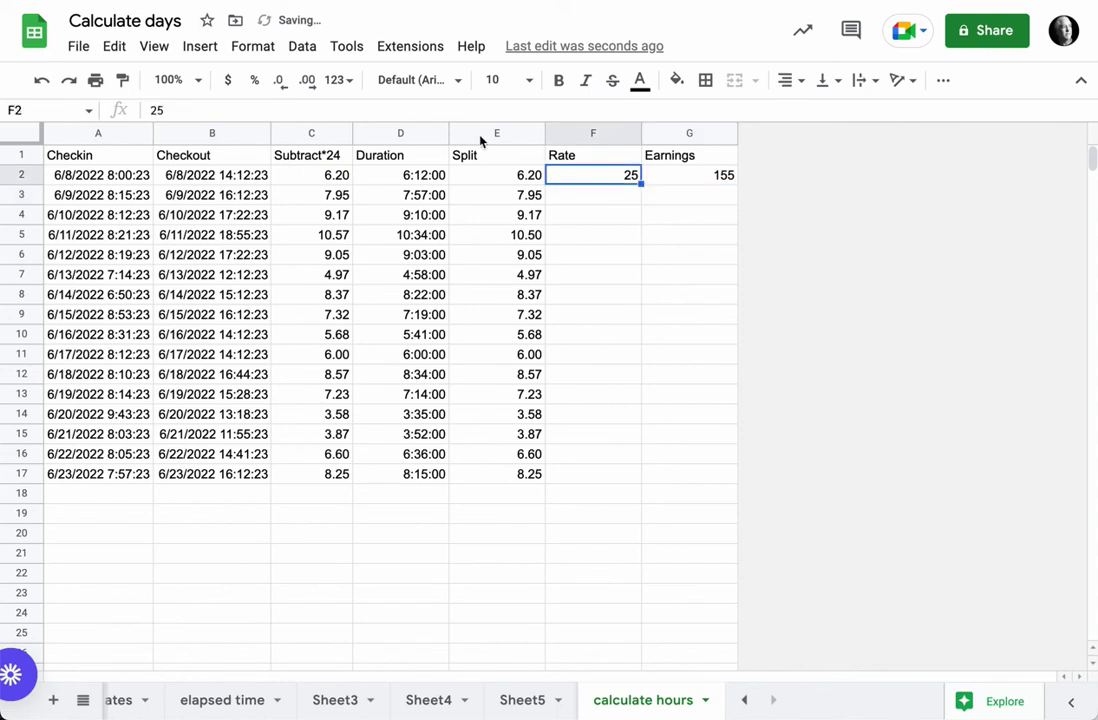
click(229, 81)
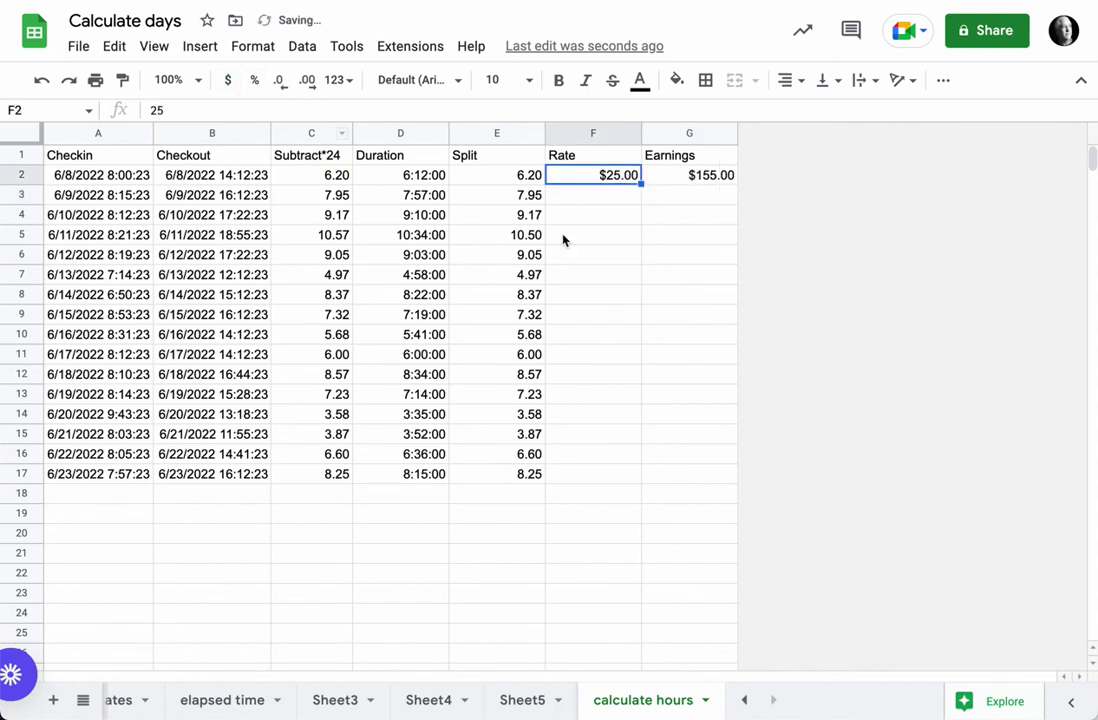
click(660, 178)
click(636, 180)
drag(636, 180, 734, 474)
click(734, 474)
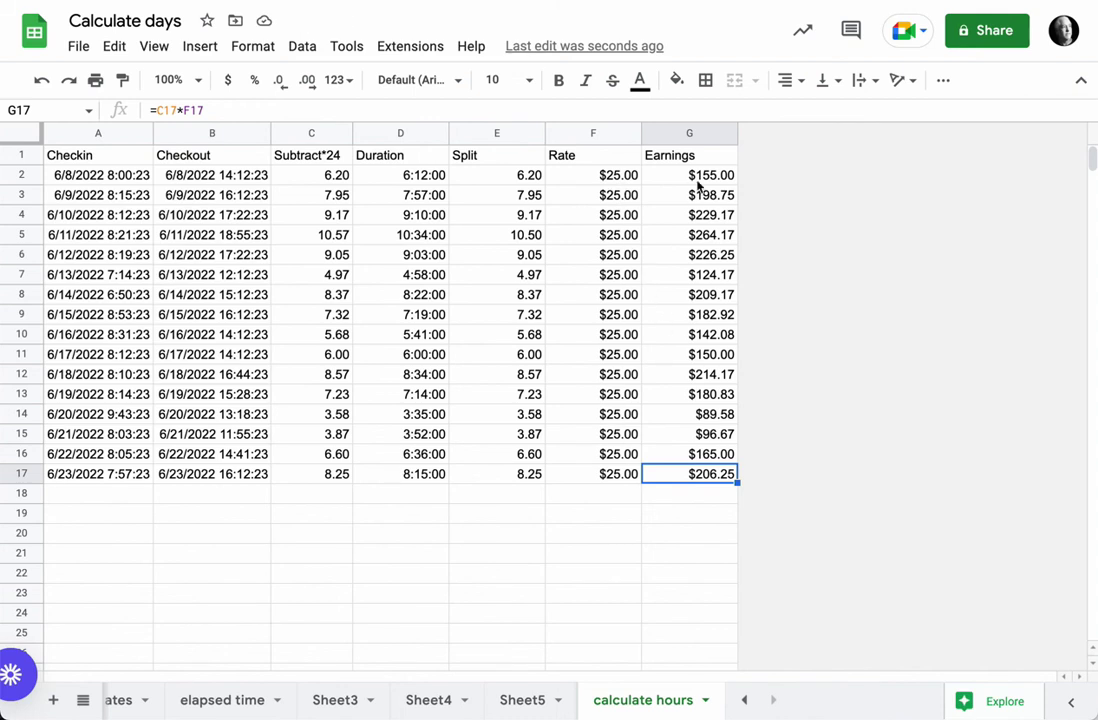
Review the check-in and checkout values and the Subtract*24, Duration and Split formulas in row 2
click(334, 181)
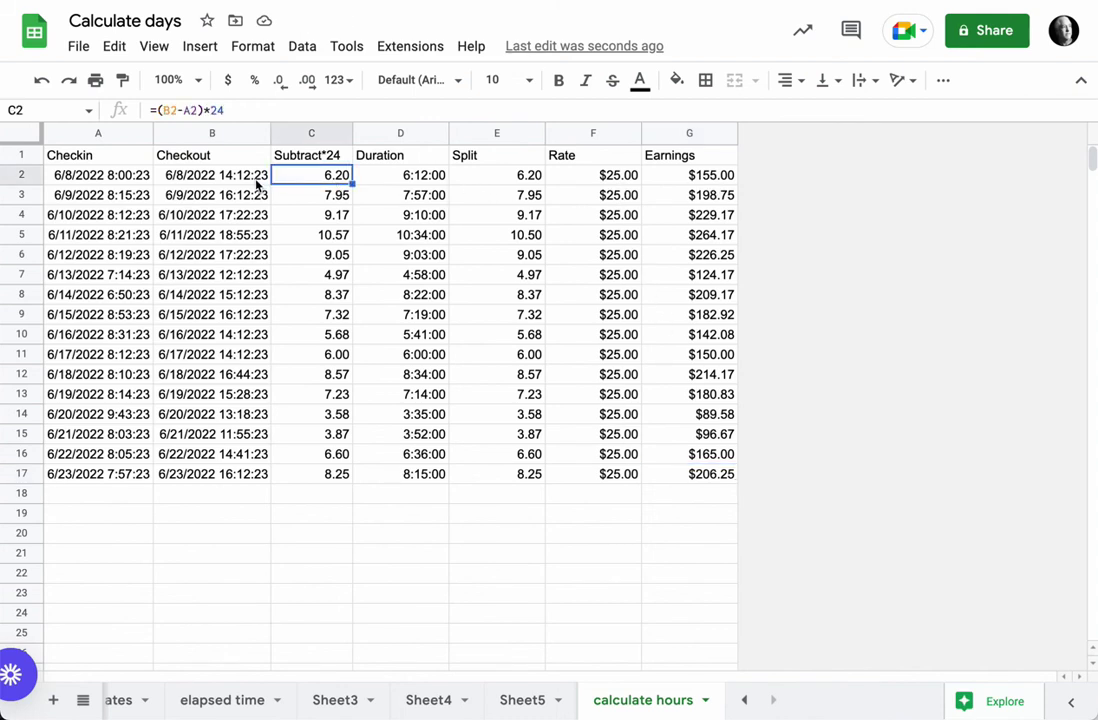
click(96, 179)
click(201, 181)
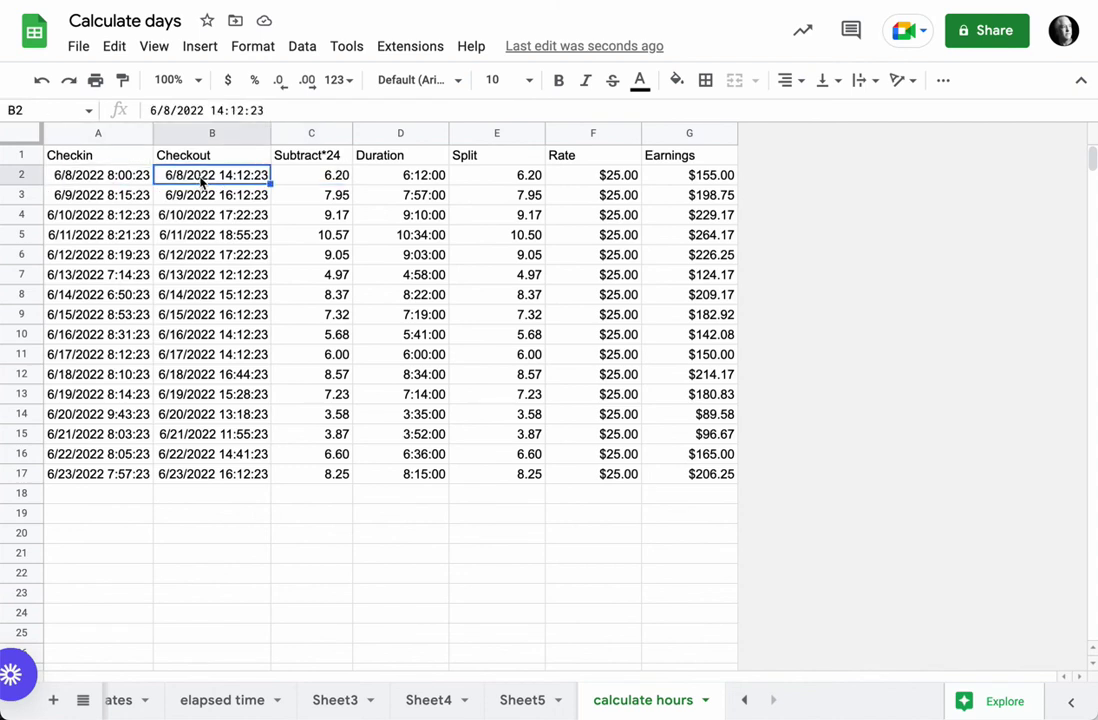
click(337, 180)
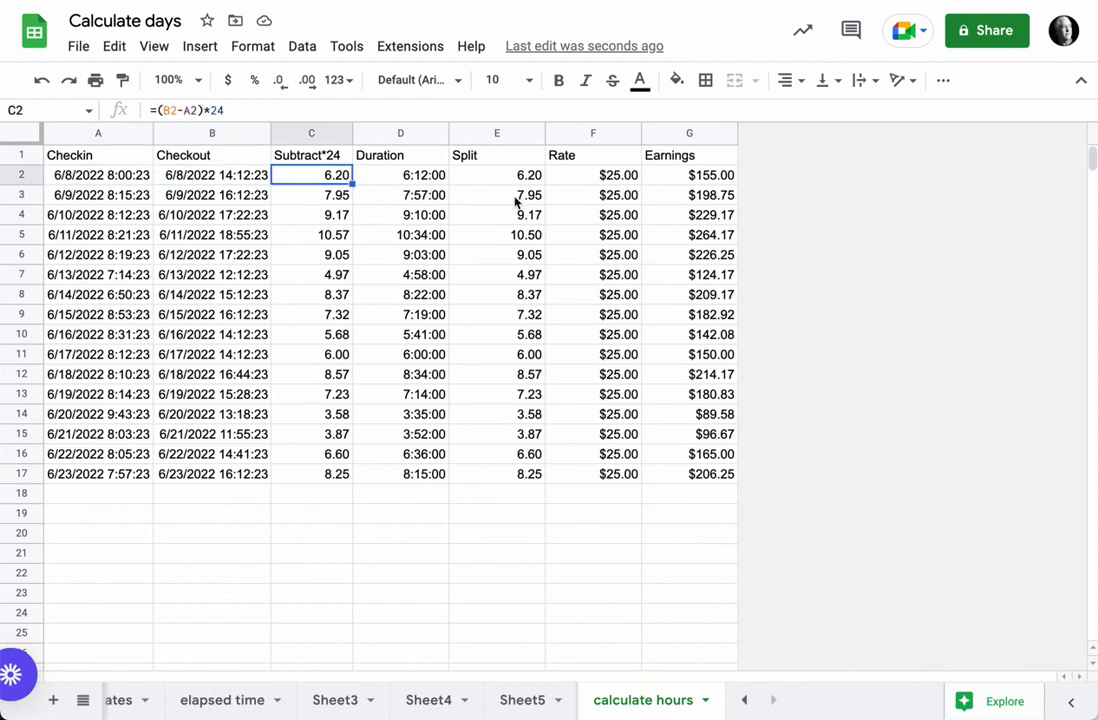
click(437, 180)
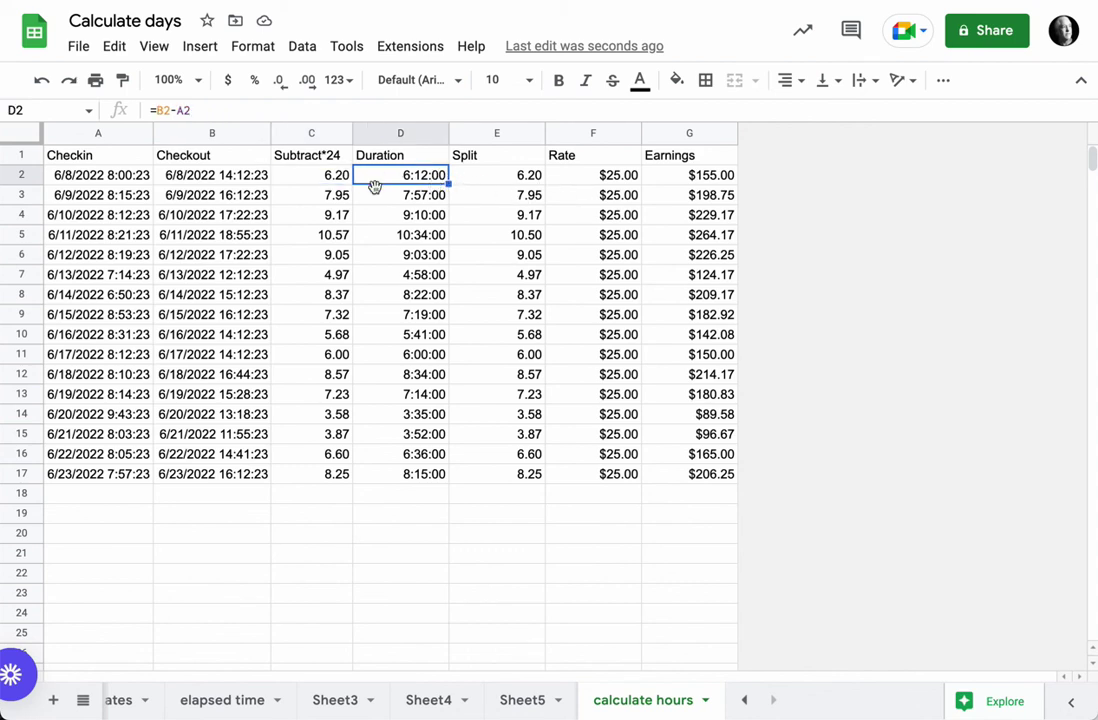
click(336, 183)
click(444, 181)
click(508, 181)
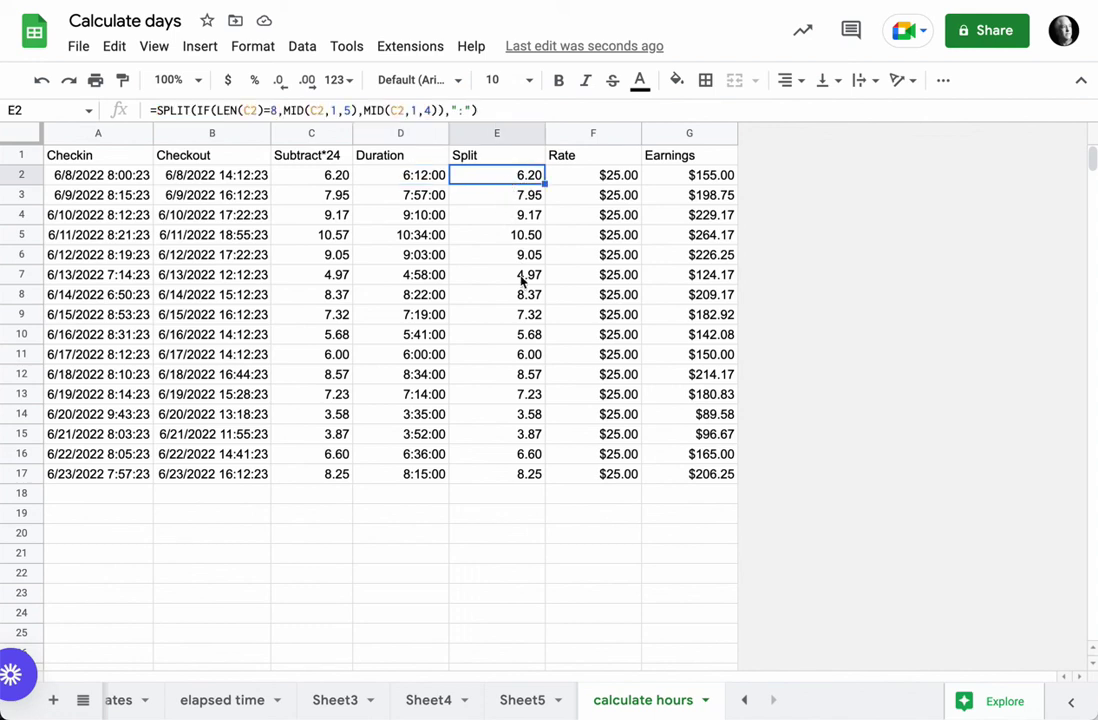